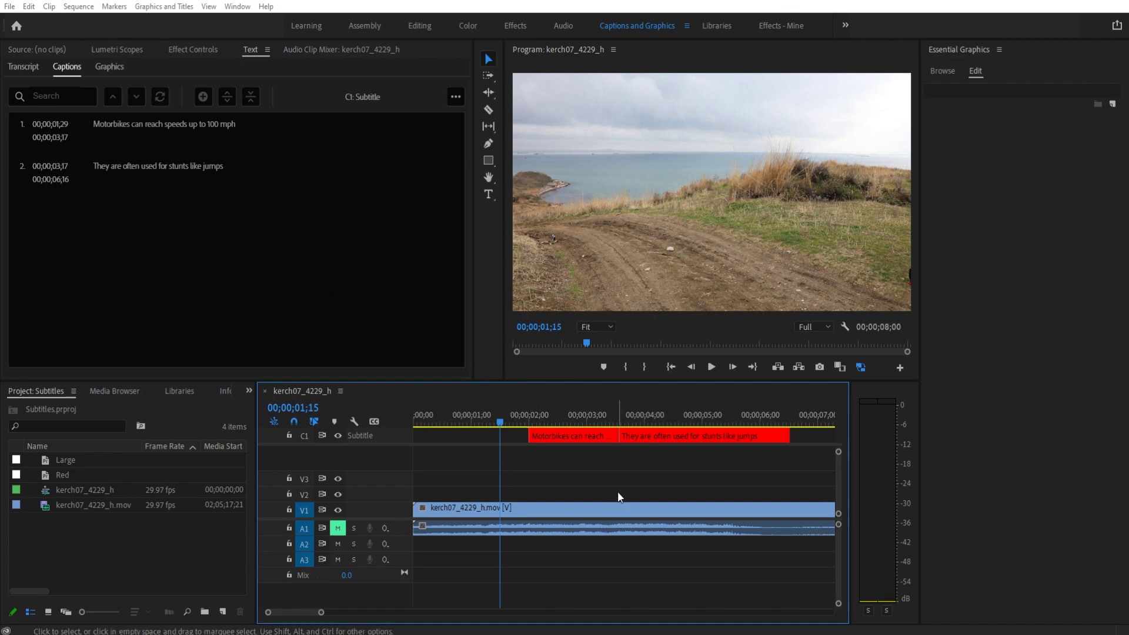
- Play the sequence to review both motorbike captions, then return to the first caption
{"action": "left_click_drag", "start_coordinate": [789, 437], "coordinate": [529, 438]}
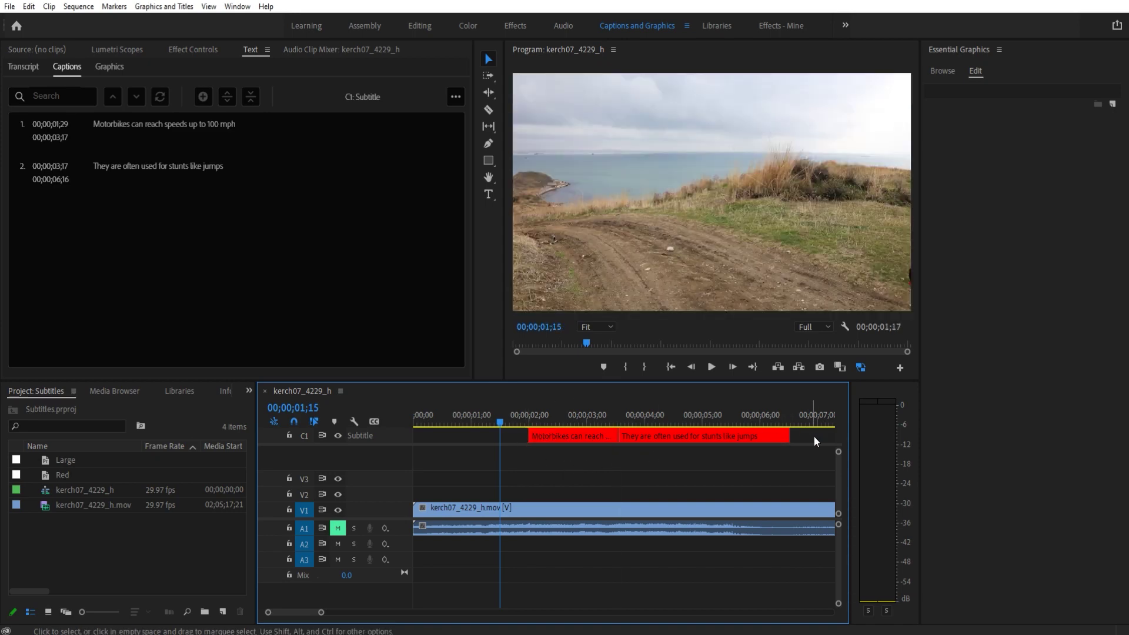
{"action": "left_click_drag", "start_coordinate": [813, 435], "coordinate": [527, 417]}
{"action": "key", "text": "space"}
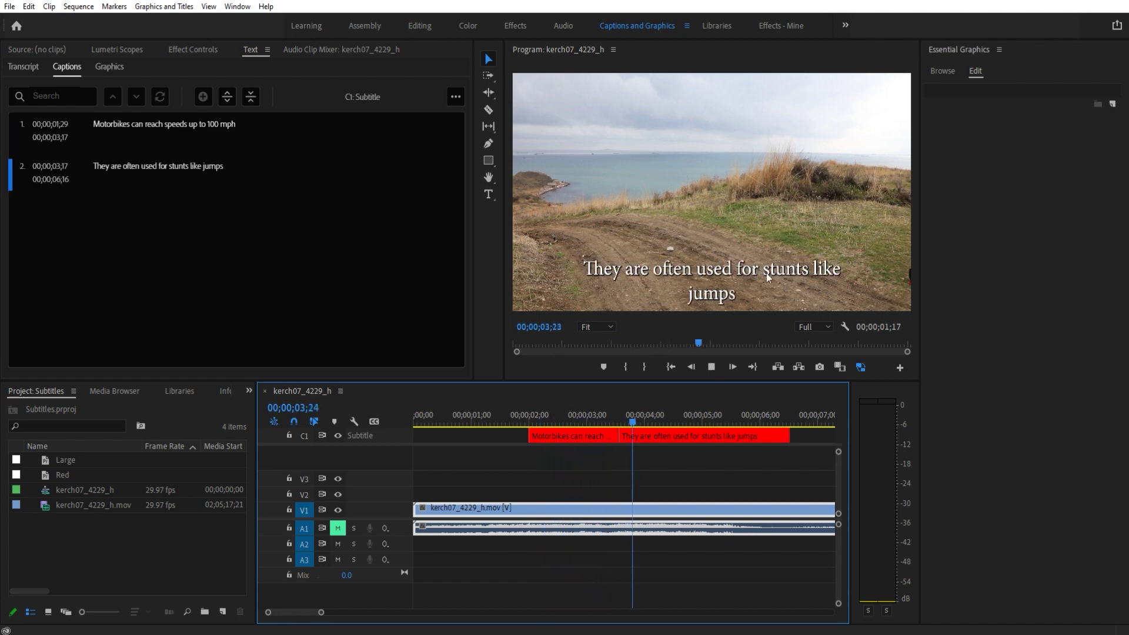
{"action": "left_click", "coordinate": [694, 416]}
{"action": "left_click_drag", "start_coordinate": [694, 417], "coordinate": [566, 414]}
- Select all of the first caption's text, then go back to the timeline
{"action": "double_click", "coordinate": [189, 135]}
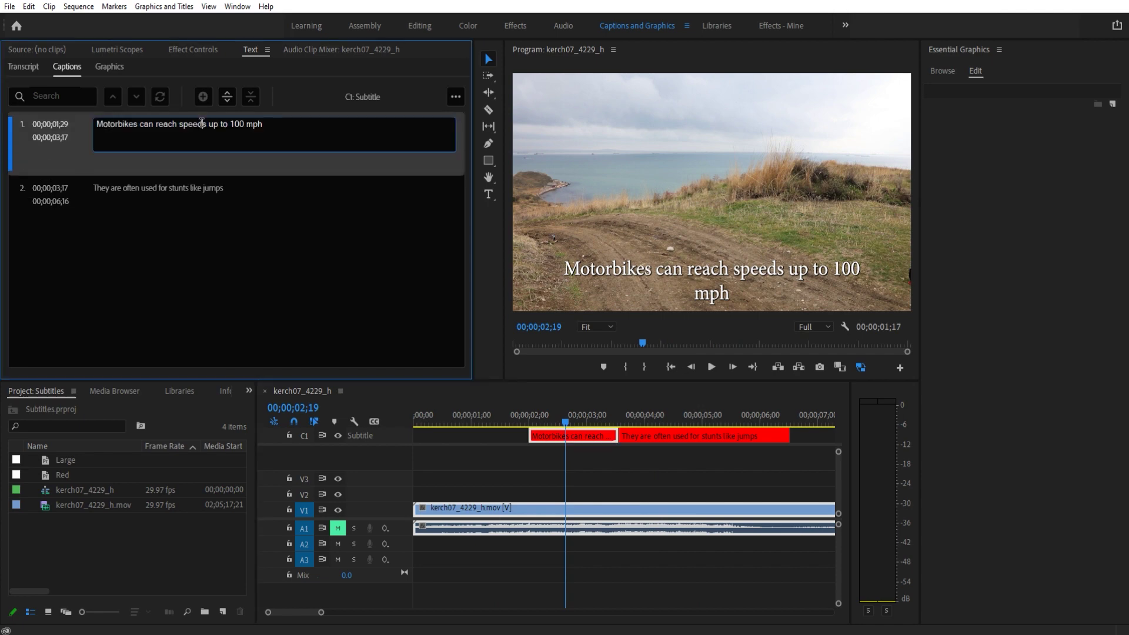
{"action": "double_click", "coordinate": [194, 124]}
{"action": "key", "text": "ctrl+a"}
{"action": "key", "text": "ctrl+c"}
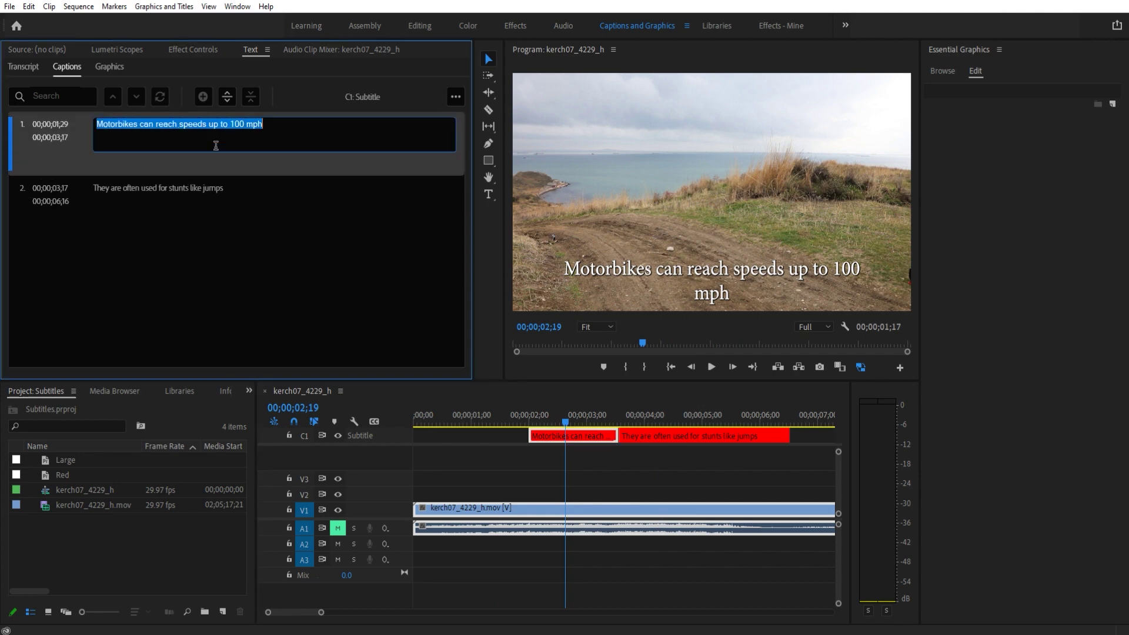
{"action": "left_click", "coordinate": [534, 466]}
- Delete the C1 caption track with both captions, then select the remaining video and audio clips
{"action": "right_click", "coordinate": [387, 434]}
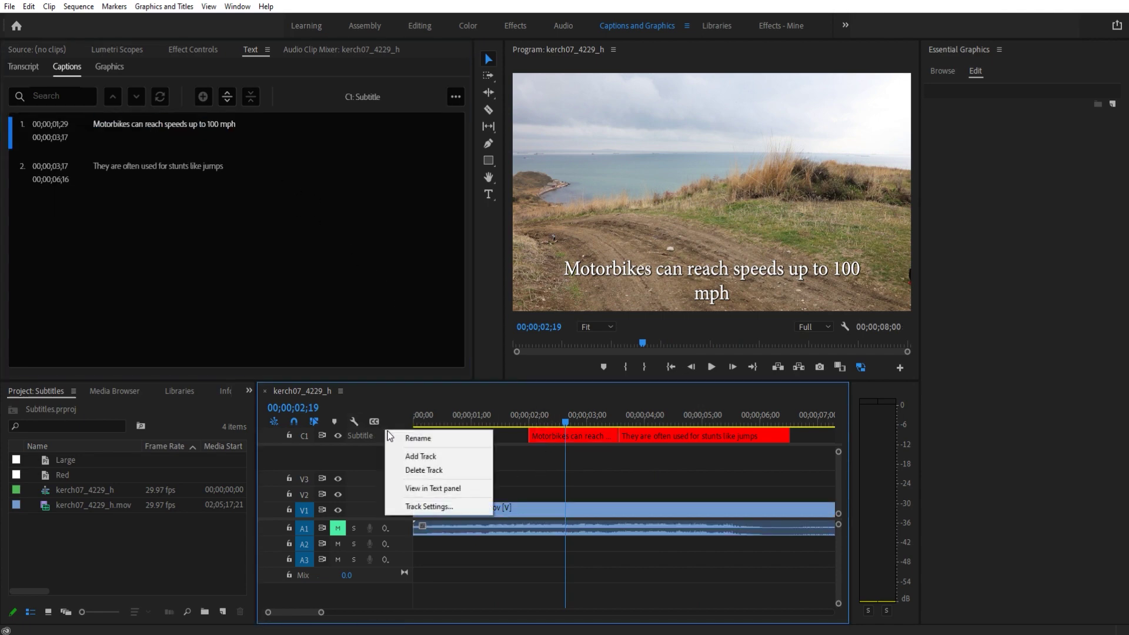
{"action": "left_click", "coordinate": [423, 470]}
{"action": "left_click_drag", "start_coordinate": [724, 468], "coordinate": [522, 597]}
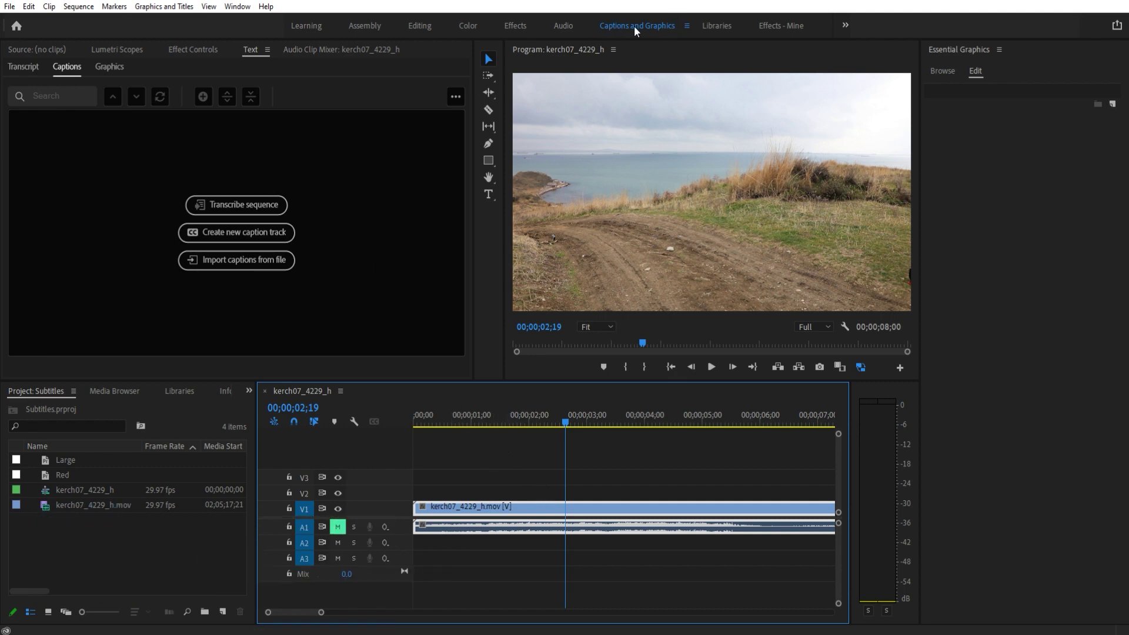
{"action": "left_click", "coordinate": [237, 6]}
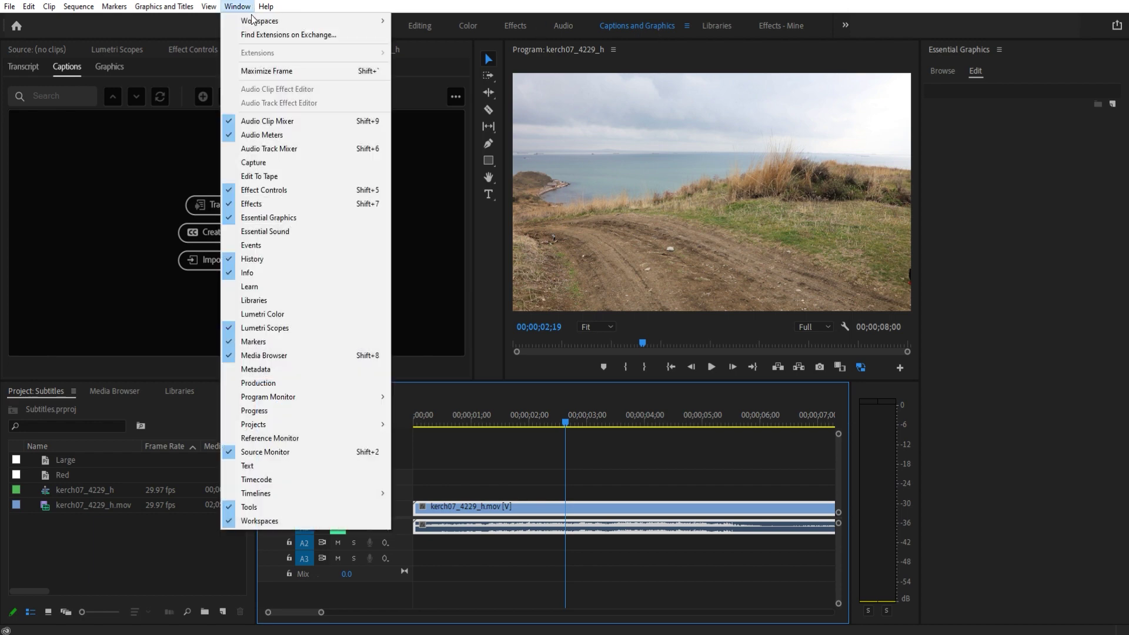
{"action": "mouse_move", "coordinate": [285, 20]}
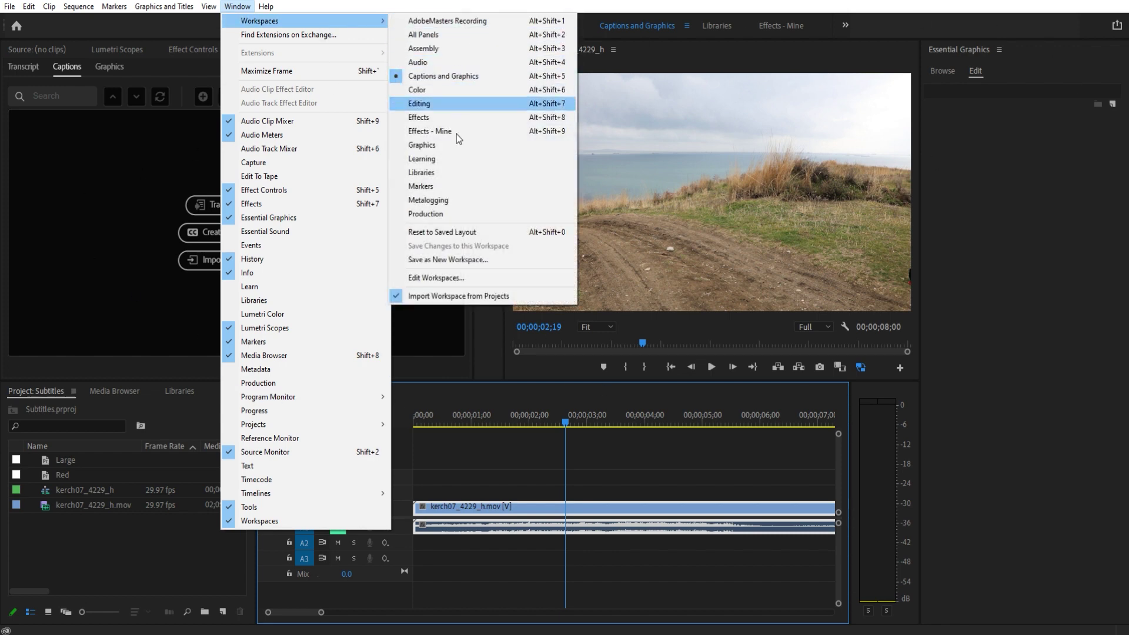
{"action": "left_click", "coordinate": [533, 446]}
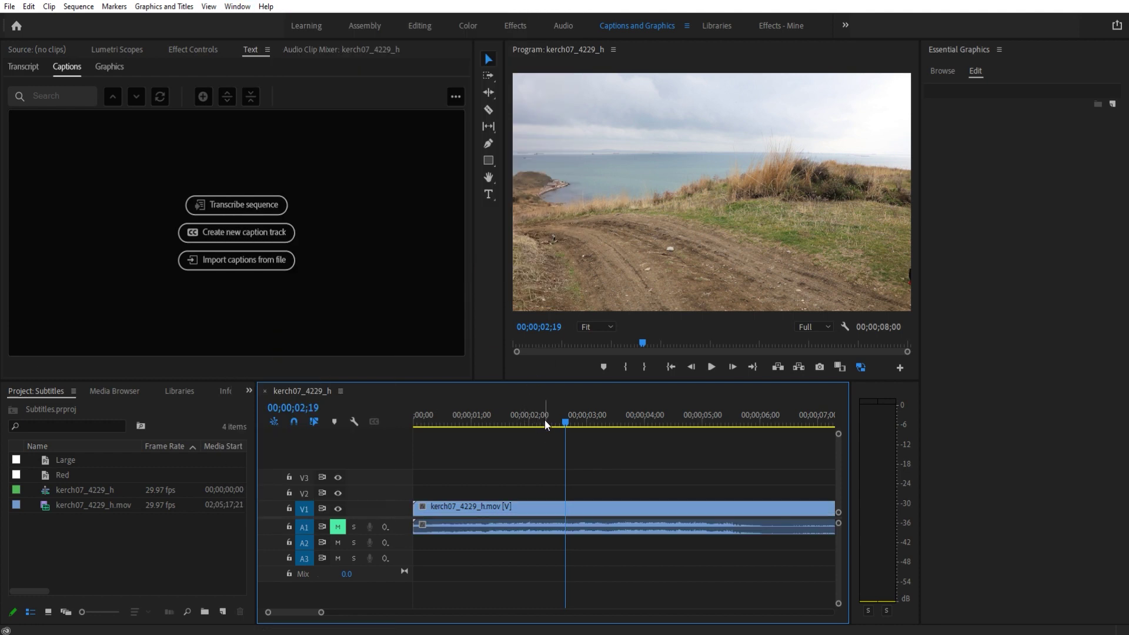
- With the playhead near 2 seconds, create a Subtitle-format caption track using the Large style
{"action": "mouse_move", "coordinate": [542, 423]}
{"action": "left_mouse_down"}
{"action": "mouse_move", "coordinate": [516, 421]}
{"action": "mouse_move", "coordinate": [530, 425]}
{"action": "left_mouse_up"}
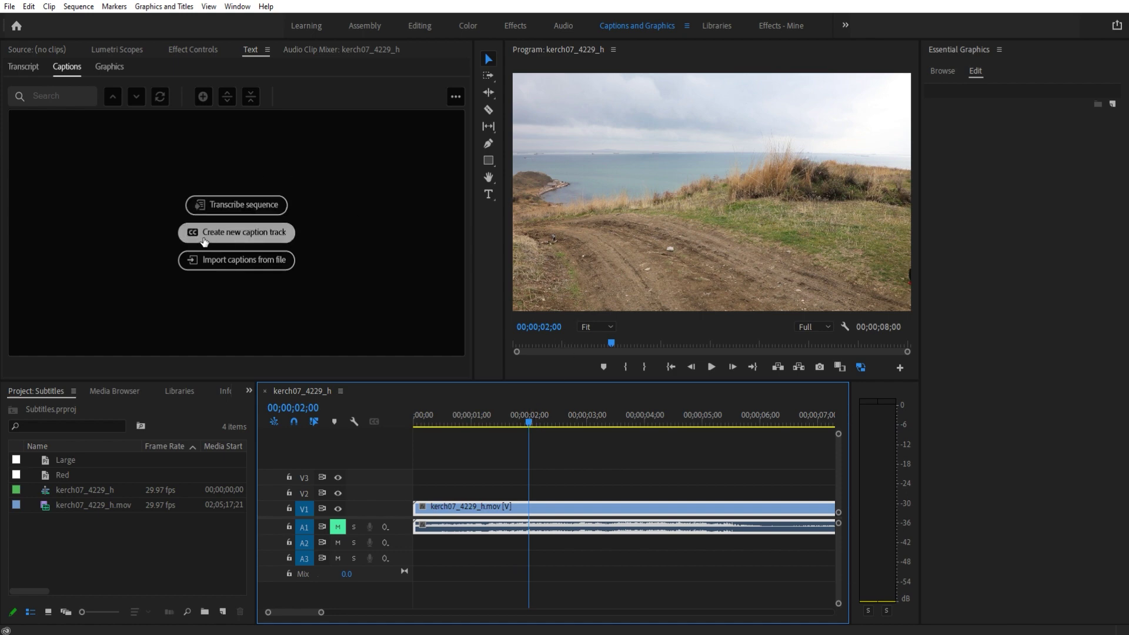
{"action": "left_click", "coordinate": [241, 238]}
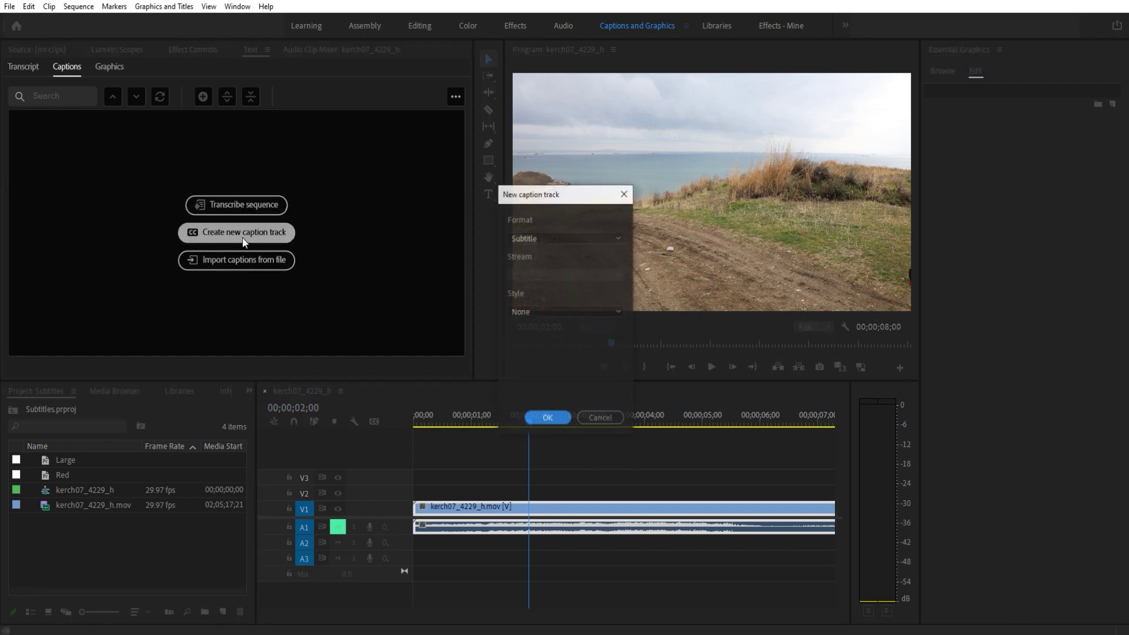
{"action": "left_click", "coordinate": [564, 236]}
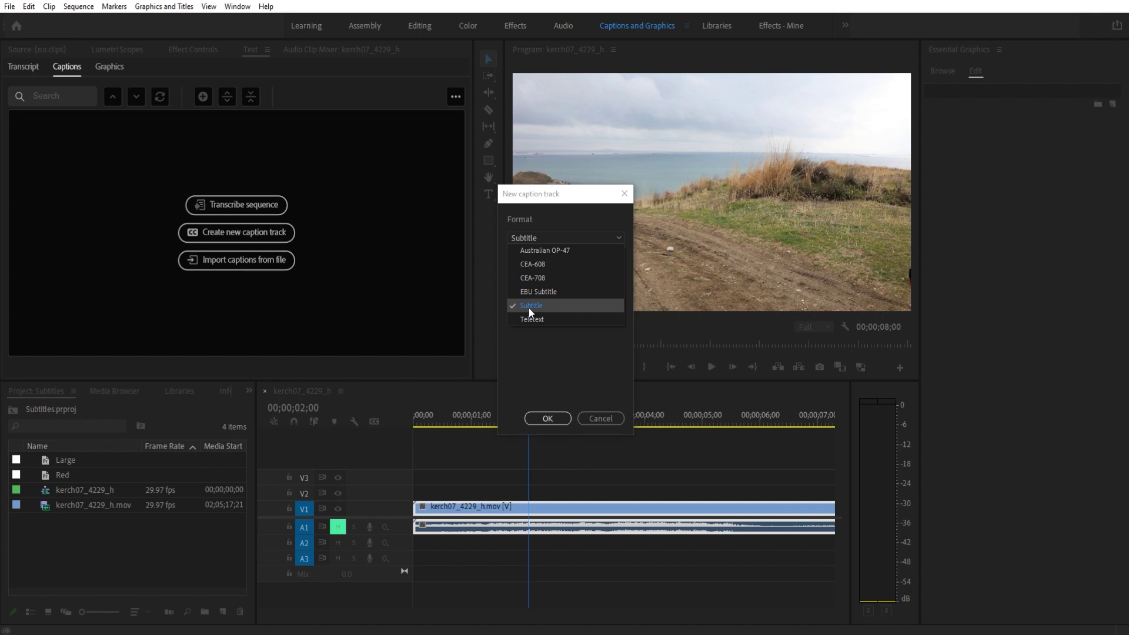
{"action": "left_click", "coordinate": [529, 307]}
{"action": "left_click", "coordinate": [557, 313]}
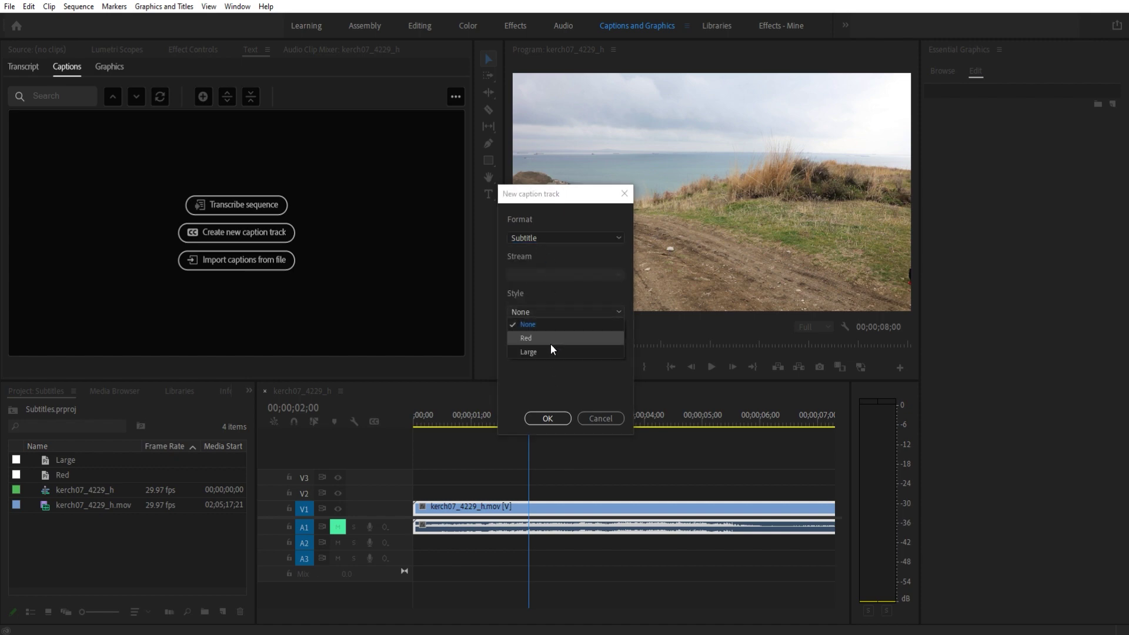
{"action": "left_click", "coordinate": [548, 350]}
{"action": "left_click", "coordinate": [547, 311]}
{"action": "left_click", "coordinate": [547, 352]}
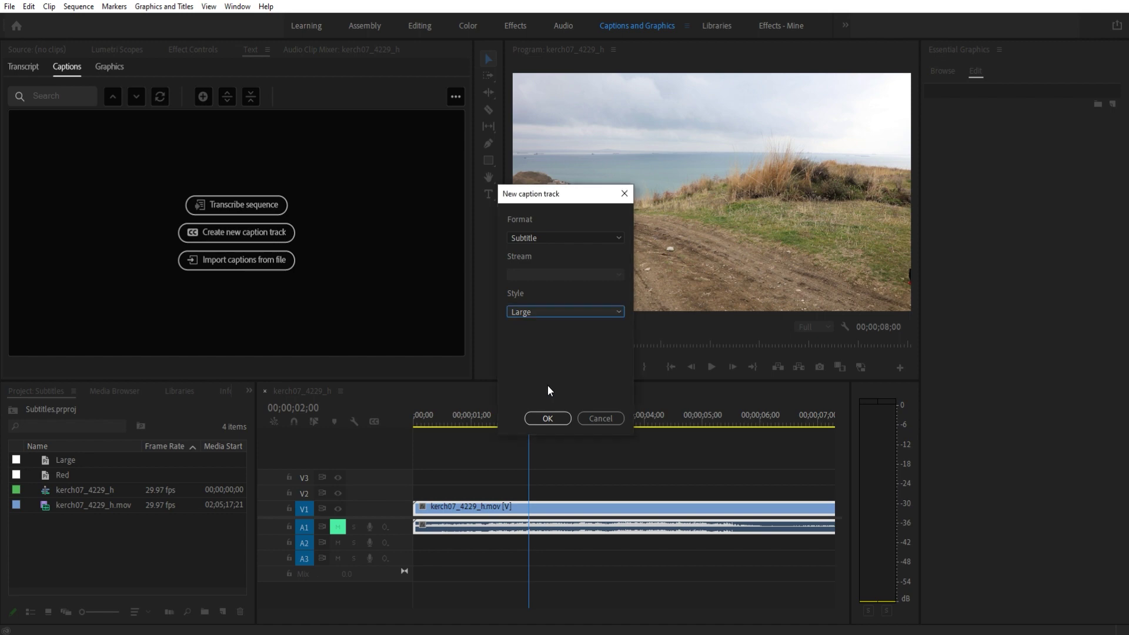
{"action": "left_click", "coordinate": [549, 423]}
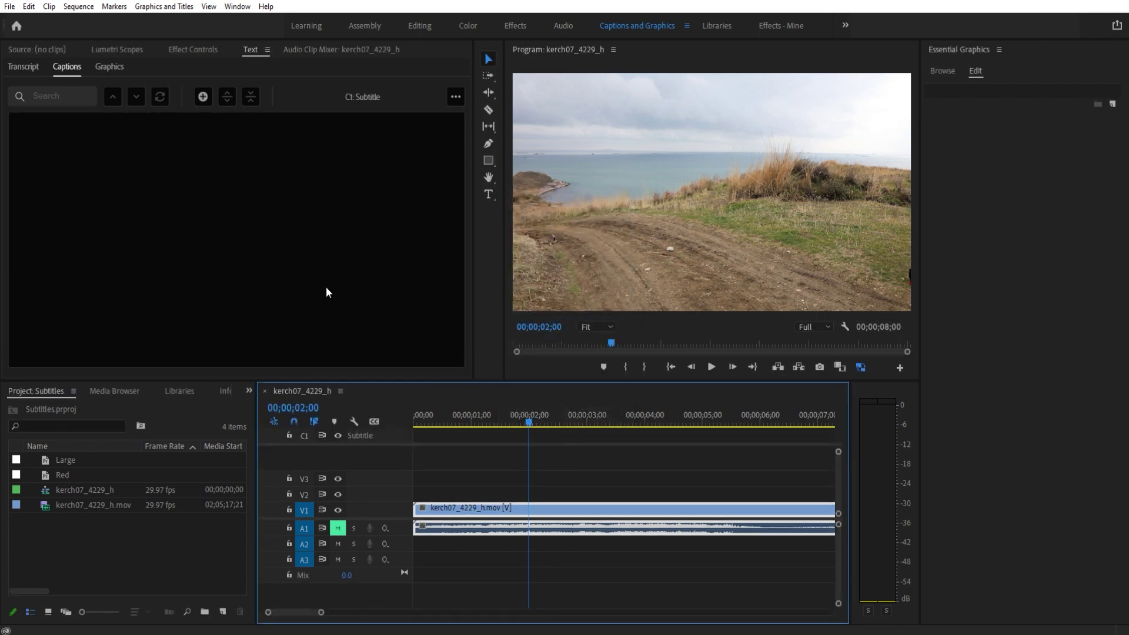
- Add the caption 'Motorbikes can reach speeds up to 100 mph' and trim it to end at 00;00;04;01
{"action": "left_click", "coordinate": [202, 97]}
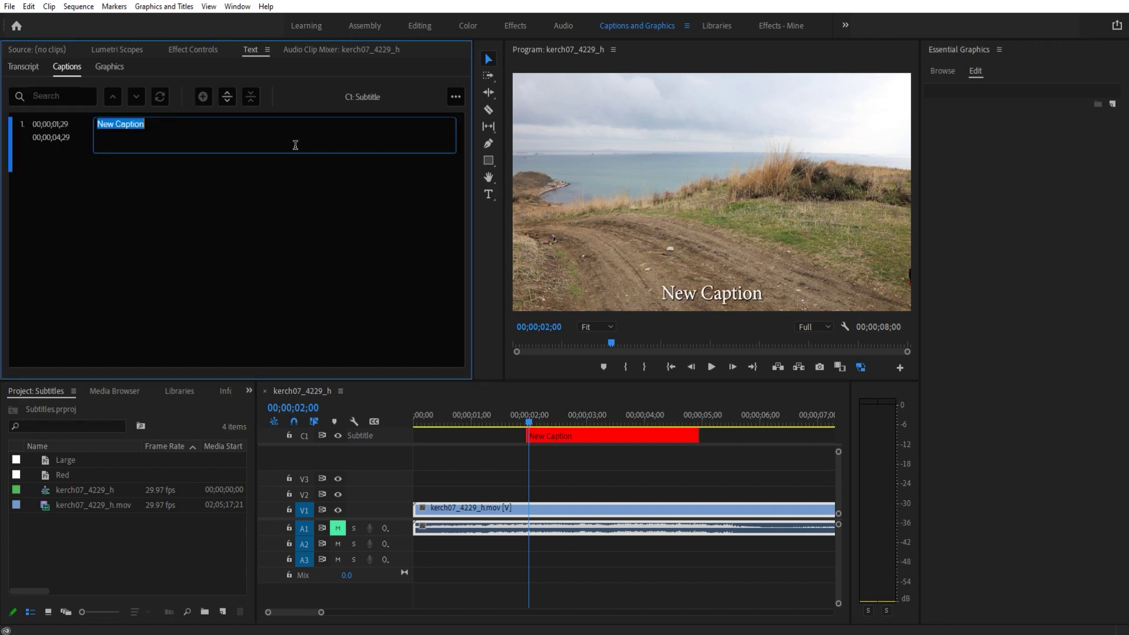
{"action": "key", "text": "ctrl+v"}
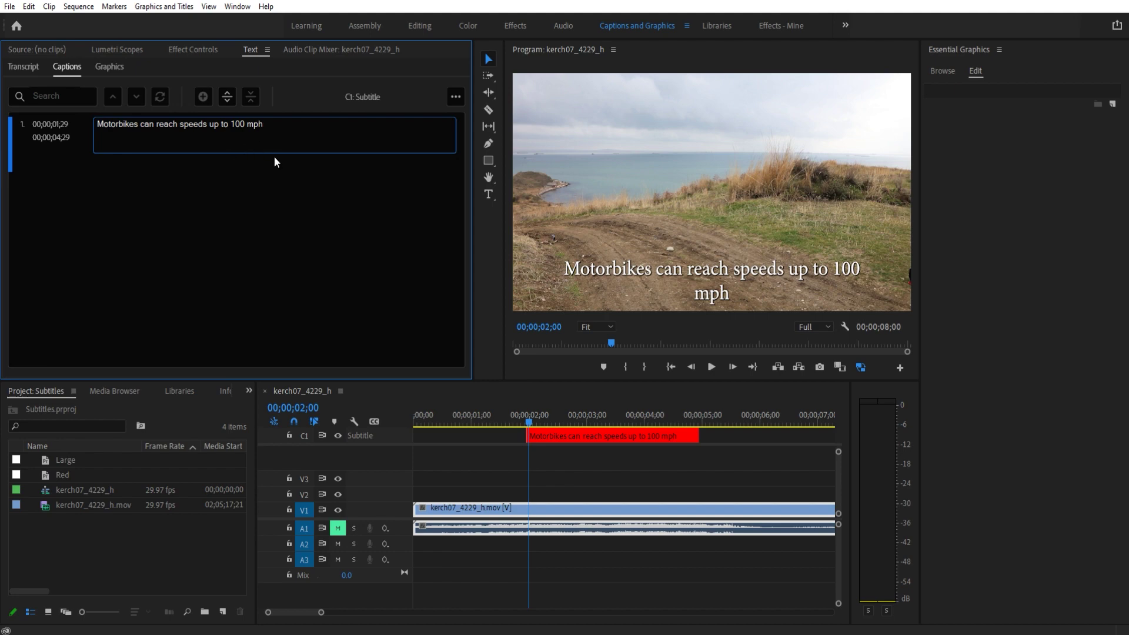
{"action": "left_click_drag", "start_coordinate": [269, 128], "coordinate": [119, 128]}
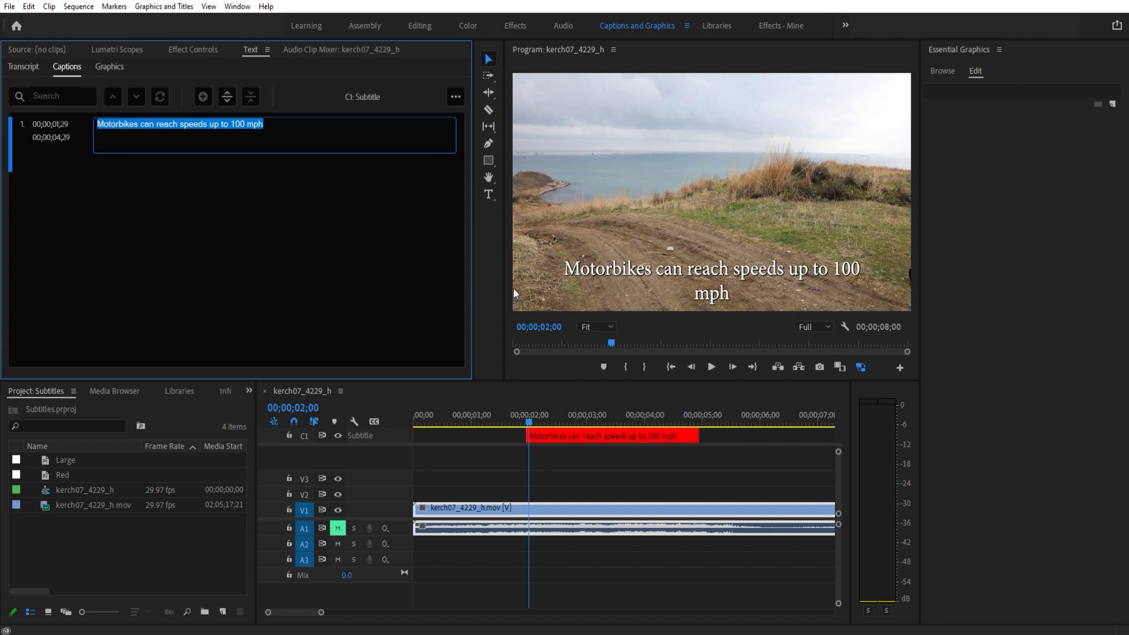
{"action": "left_click_drag", "start_coordinate": [535, 422], "coordinate": [648, 397]}
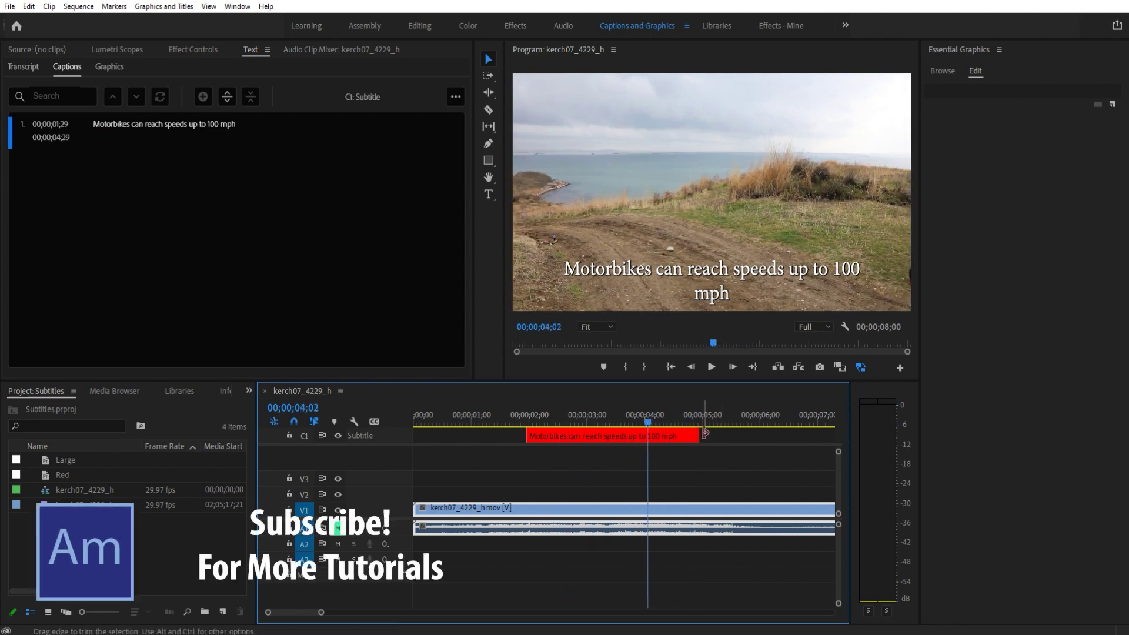
{"action": "left_click_drag", "start_coordinate": [698, 435], "coordinate": [650, 434]}
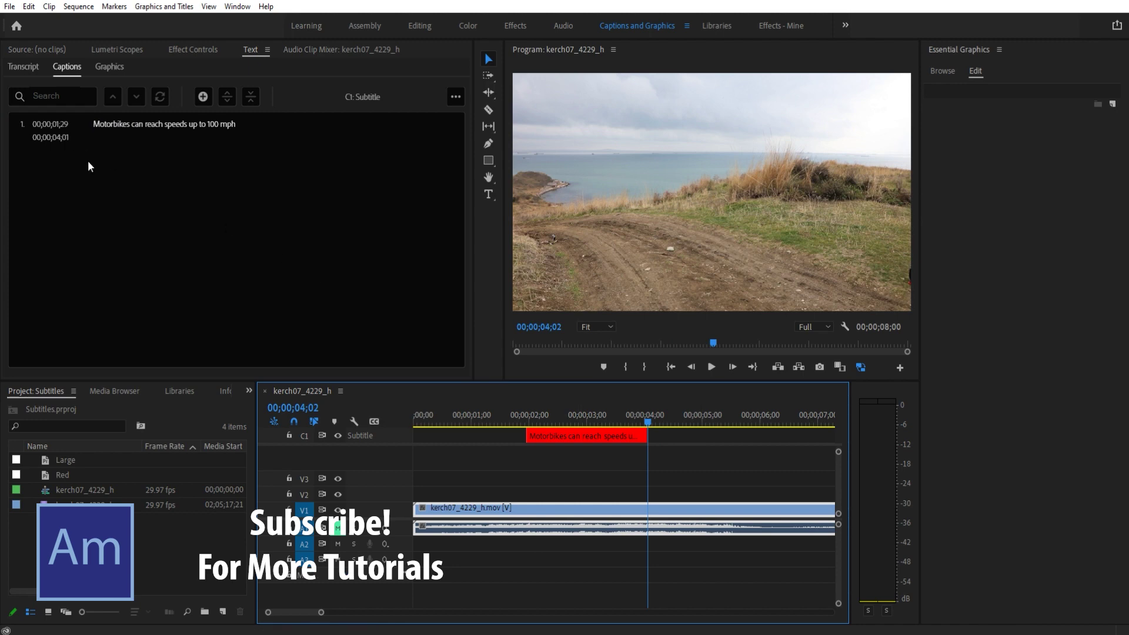
- Add a caption reading 'They are often used in extreme sports to do stunts.' and preview it
{"action": "left_click", "coordinate": [415, 257]}
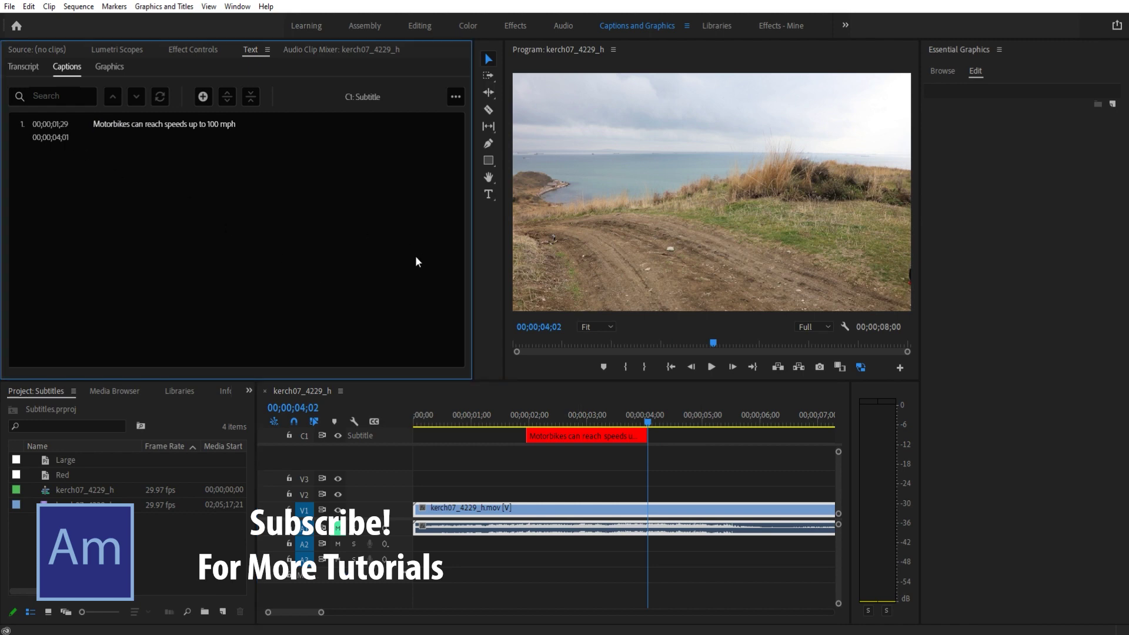
{"action": "left_click", "coordinate": [202, 96]}
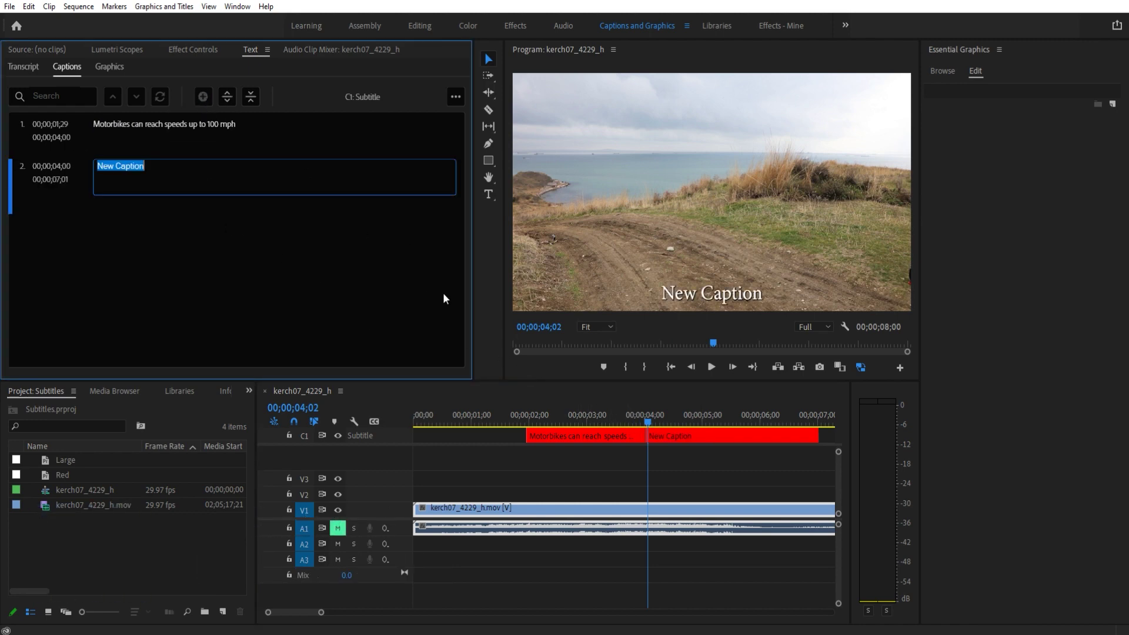
{"action": "type", "text": "They are often u"}
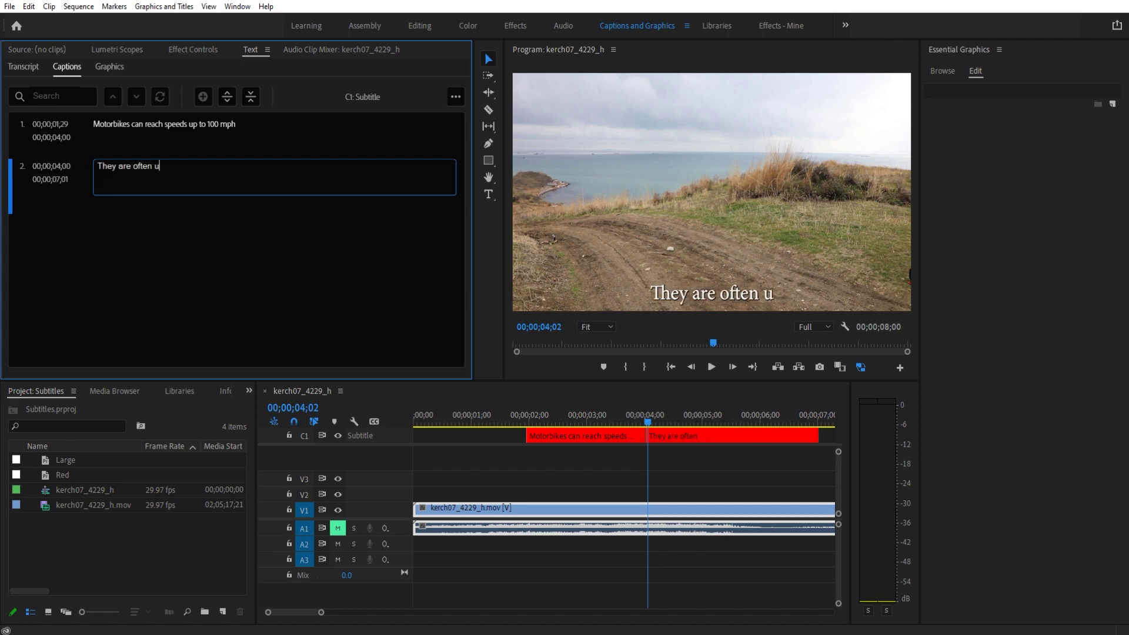
{"action": "type", "text": "sed in ext"}
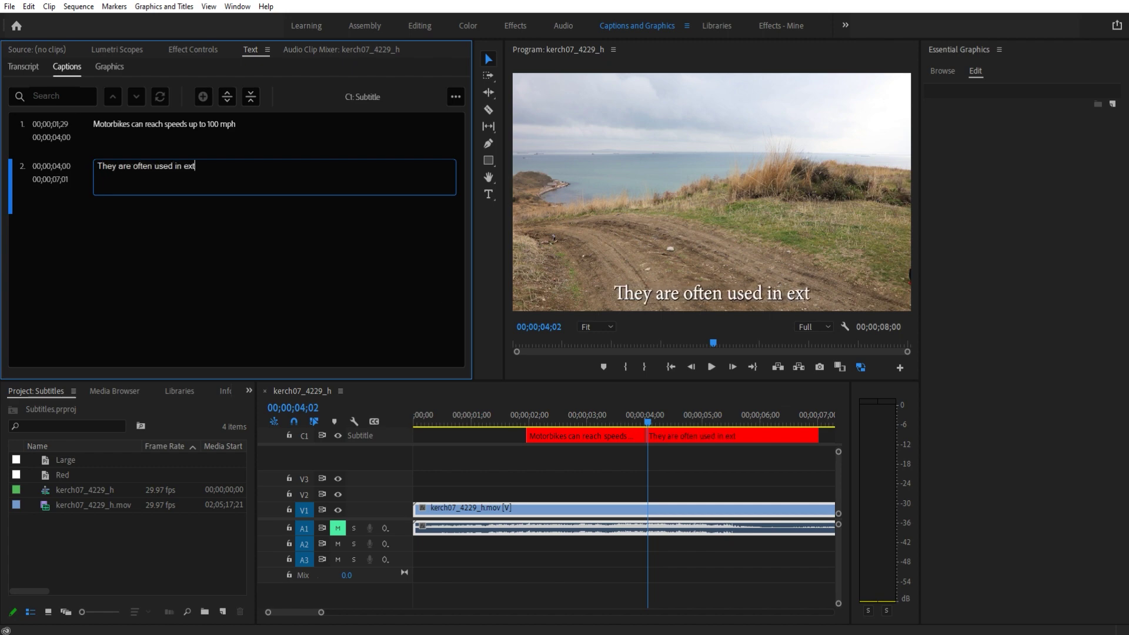
{"action": "type", "text": "reme sports to do stunts."}
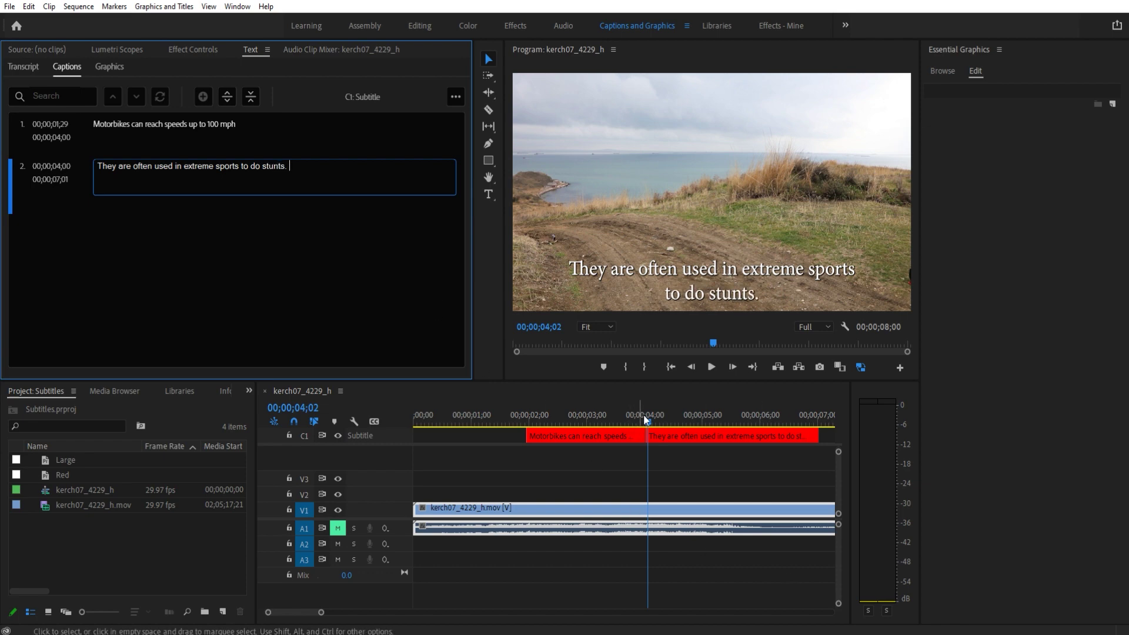
{"action": "left_click_drag", "start_coordinate": [644, 415], "coordinate": [717, 415]}
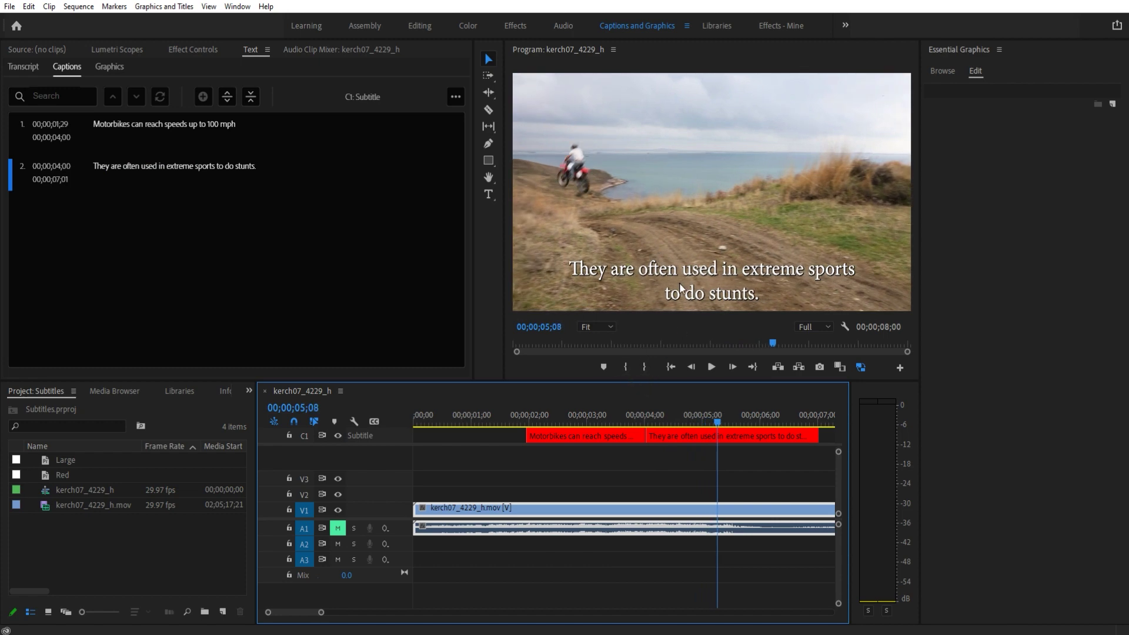
{"action": "left_click", "coordinate": [559, 417]}
{"action": "left_click", "coordinate": [566, 436]}
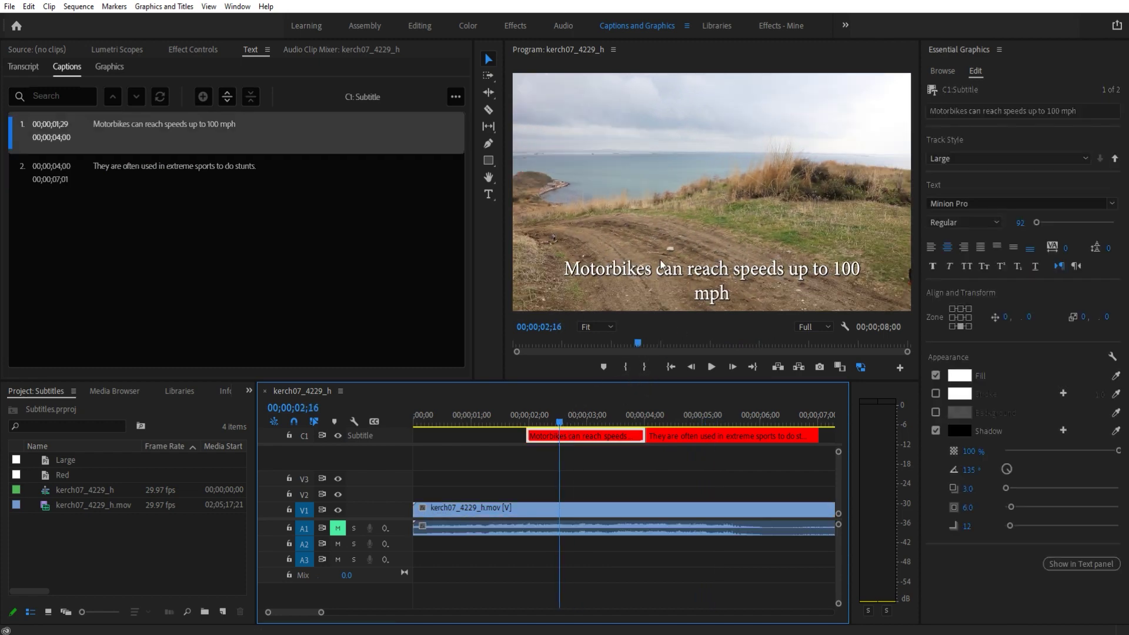
{"action": "left_click", "coordinate": [664, 269]}
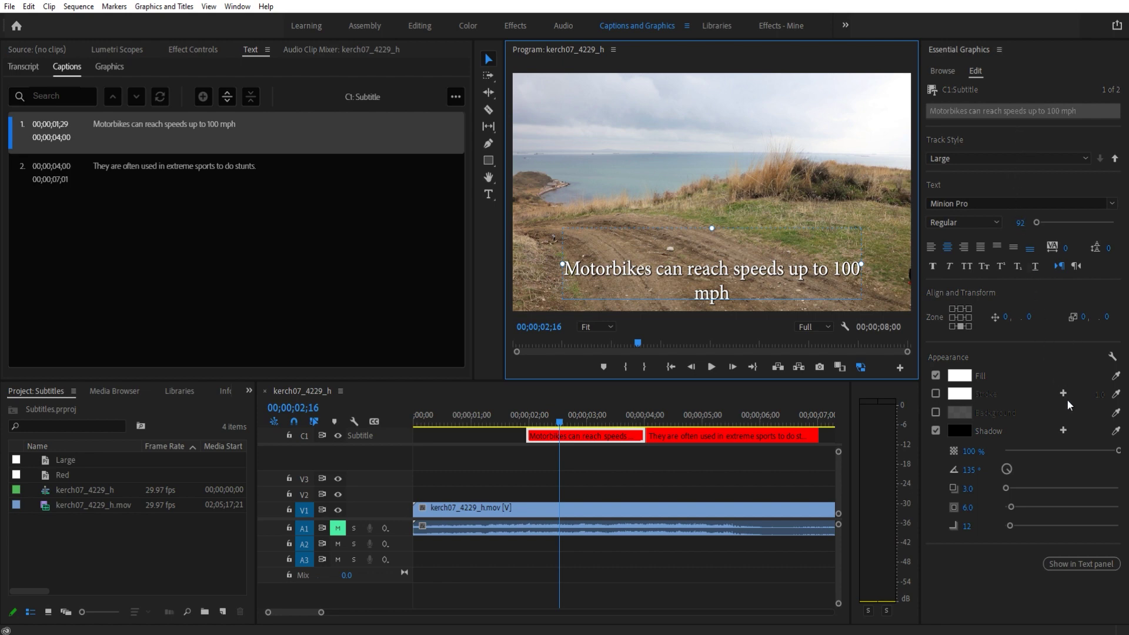
{"action": "left_click", "coordinate": [953, 308]}
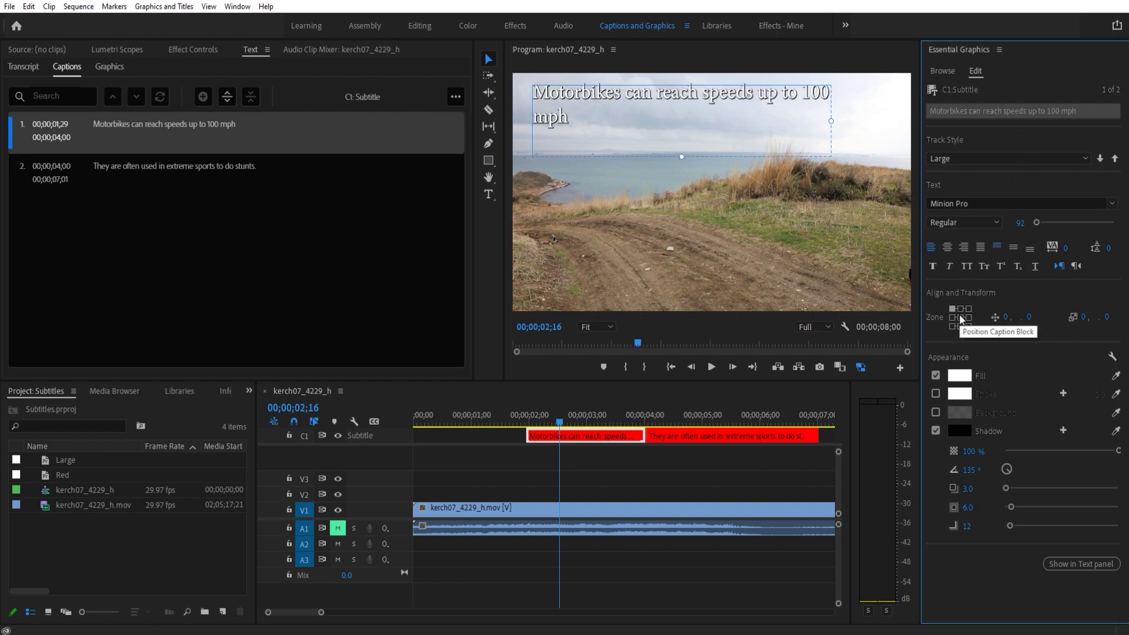
{"action": "left_click", "coordinate": [961, 309]}
{"action": "left_click", "coordinate": [961, 317]}
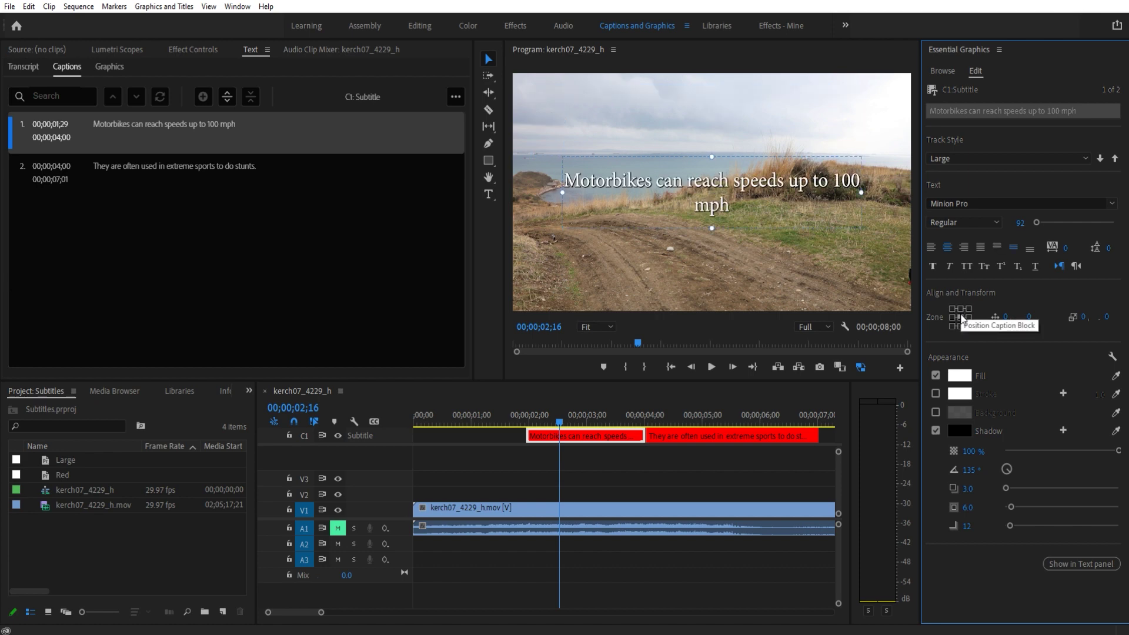
{"action": "left_click", "coordinate": [961, 326]}
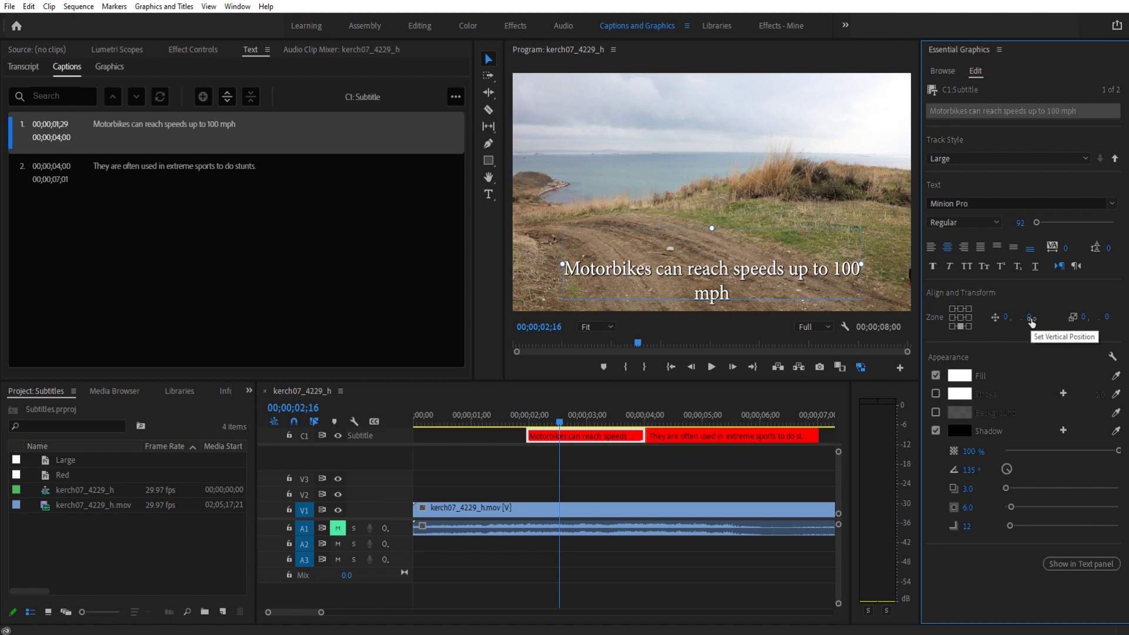
{"action": "left_click_drag", "start_coordinate": [1029, 316], "coordinate": [1027, 316]}
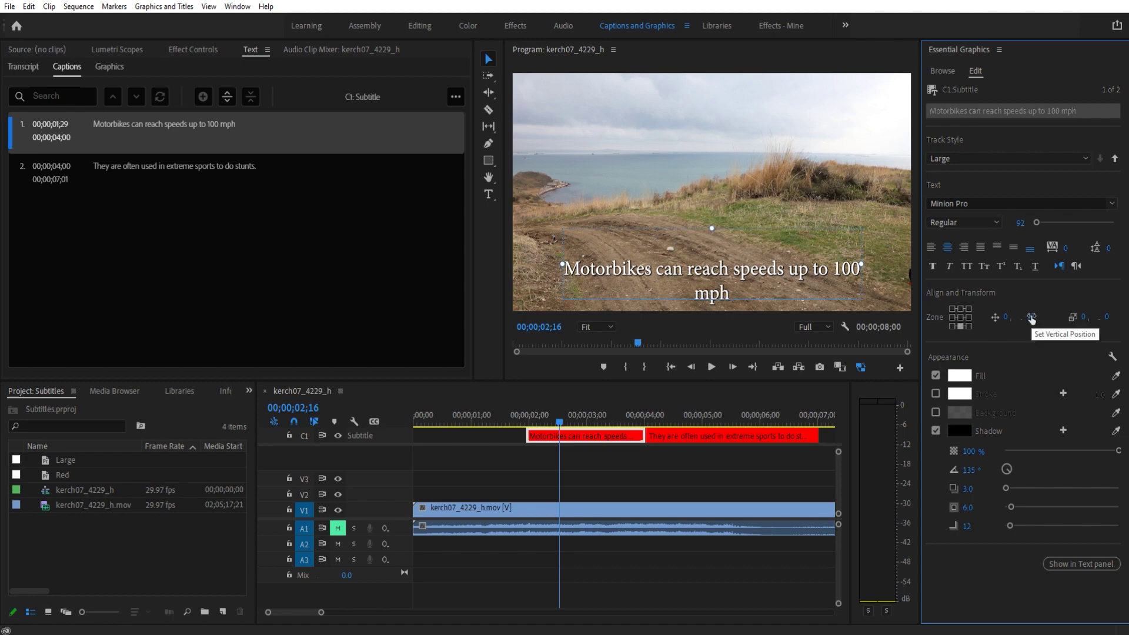
{"action": "left_click", "coordinate": [1031, 318]}
{"action": "left_click", "coordinate": [962, 317]}
{"action": "left_click", "coordinate": [960, 325]}
{"action": "left_click", "coordinate": [961, 309]}
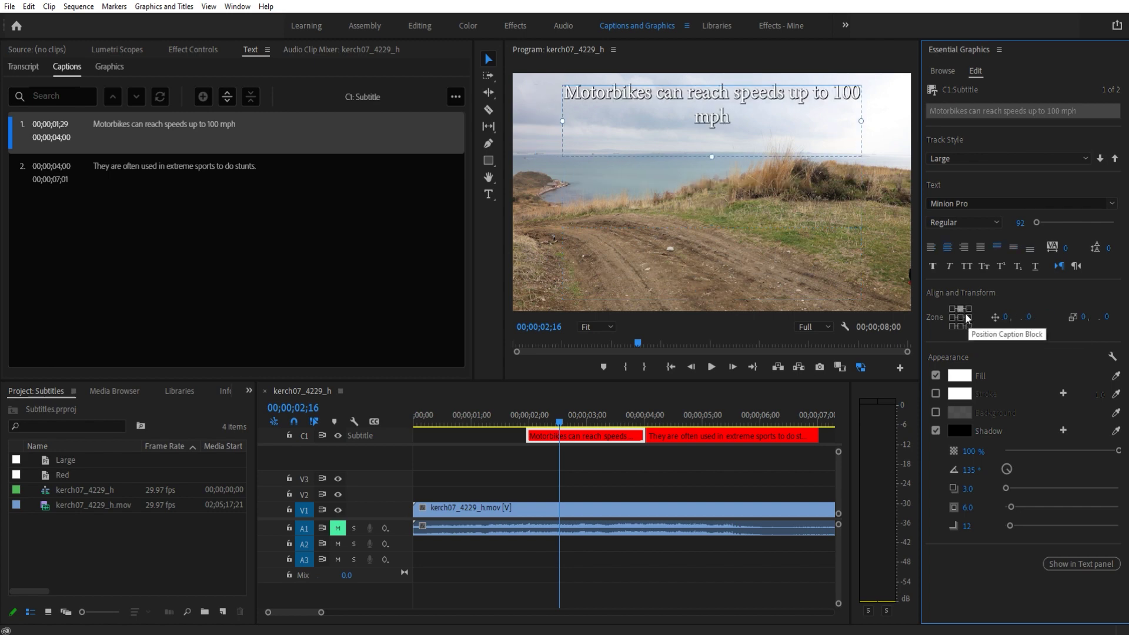
{"action": "left_click", "coordinate": [962, 317]}
{"action": "left_click", "coordinate": [960, 325]}
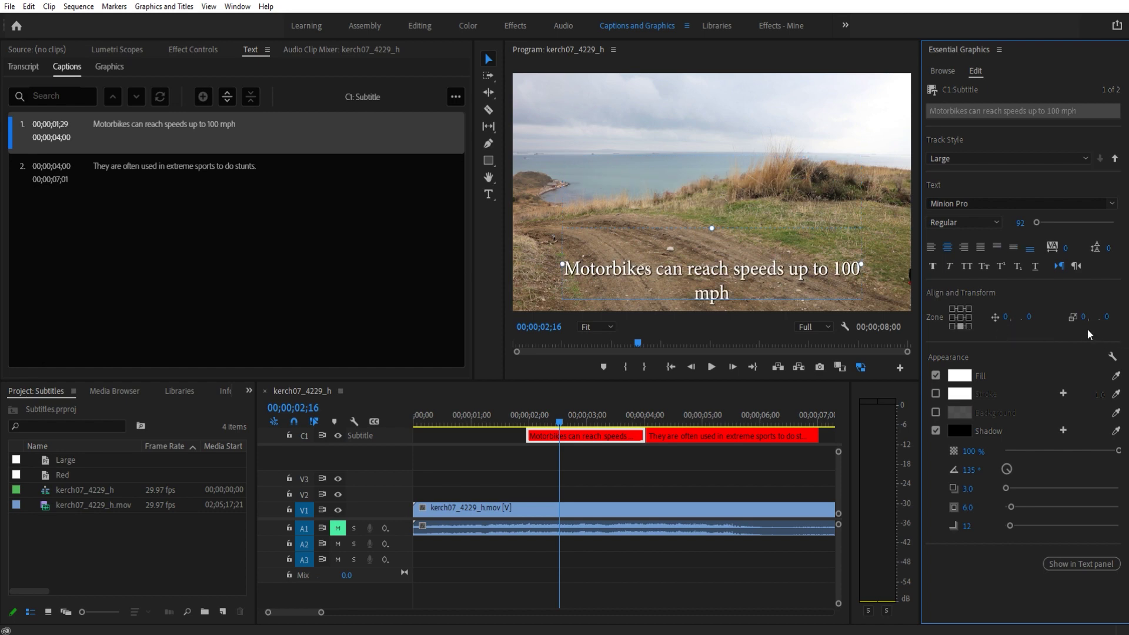
- Give the first caption a background box with rounded corners and try the top-centre position
{"action": "left_click", "coordinate": [936, 412]}
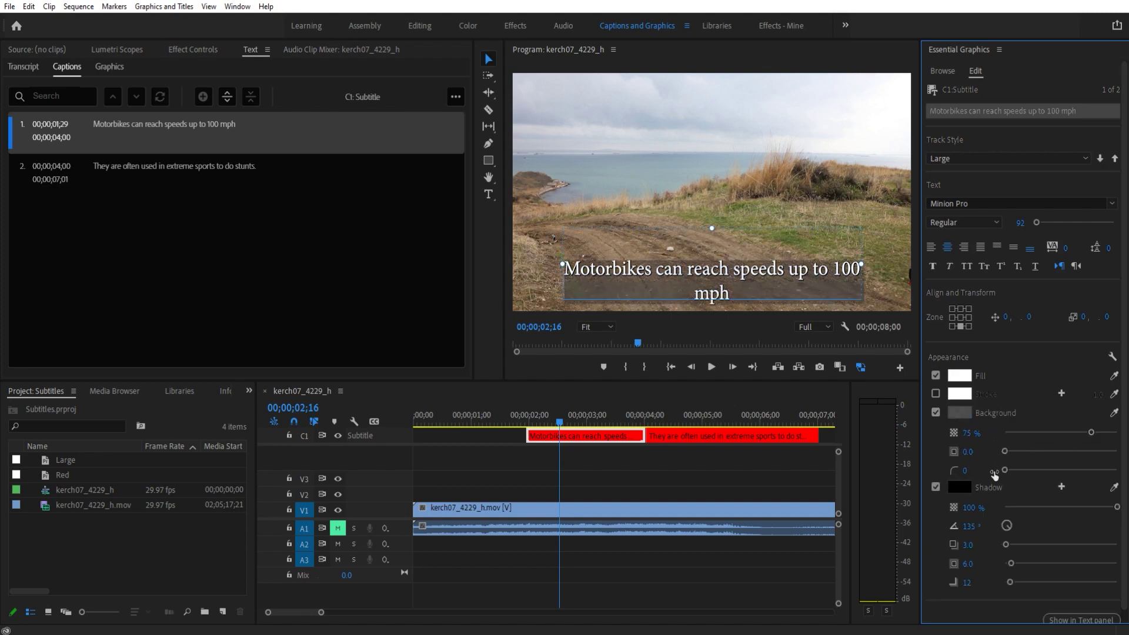
{"action": "left_click_drag", "start_coordinate": [1005, 470], "coordinate": [1020, 472]}
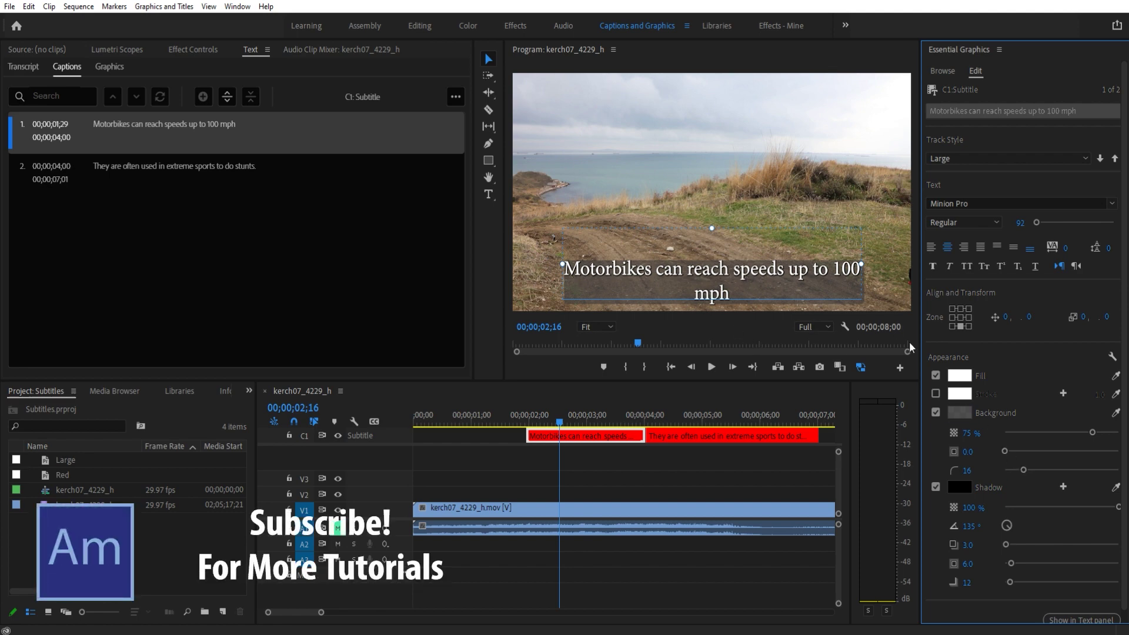
{"action": "left_click", "coordinate": [959, 308]}
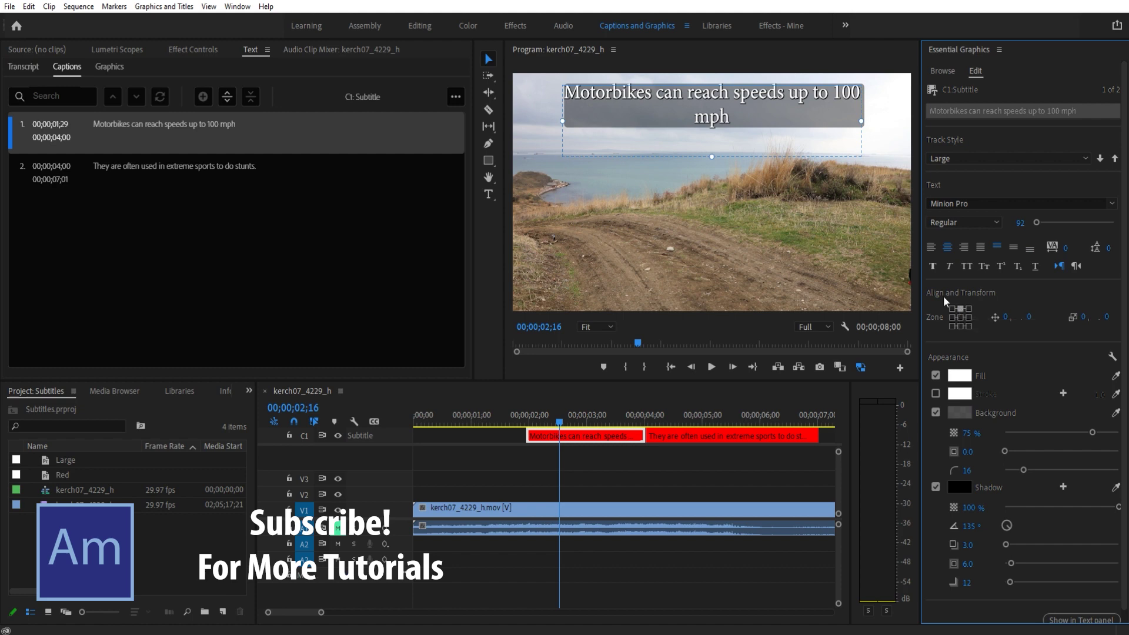
- Toggle the background and shadow off and back on, and return the caption to bottom centre
{"action": "left_click", "coordinate": [935, 413]}
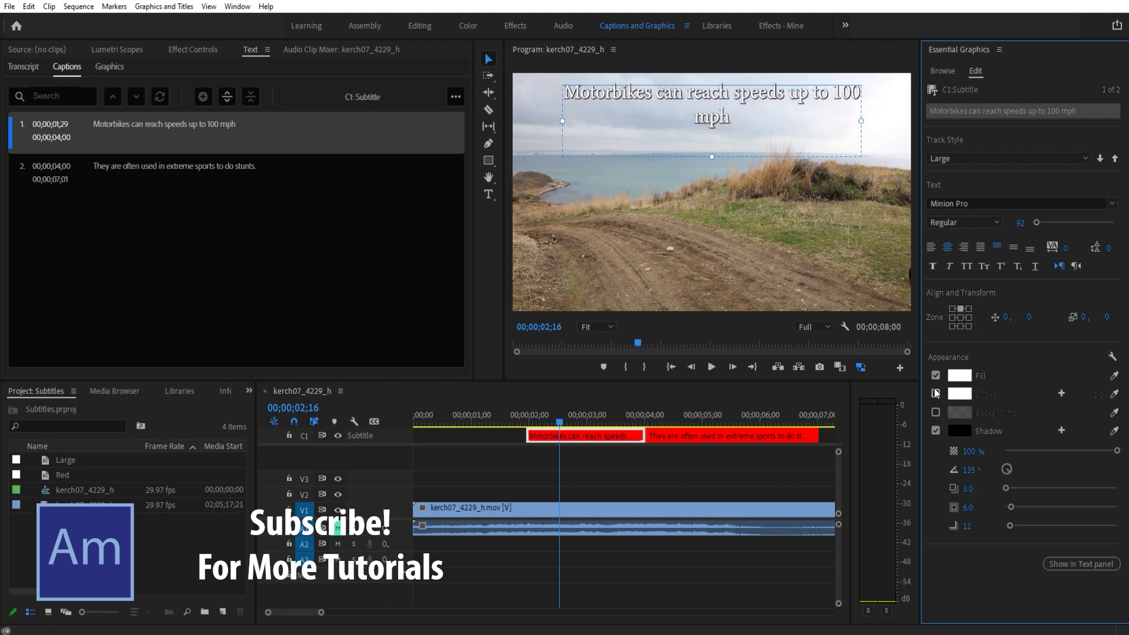
{"action": "left_click", "coordinate": [935, 431]}
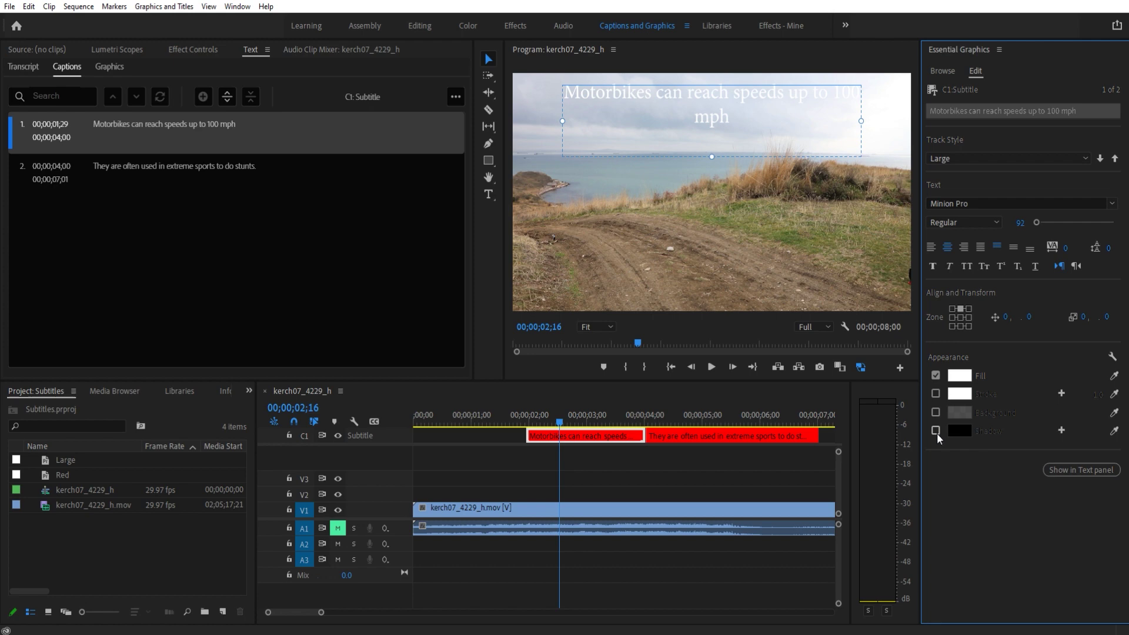
{"action": "left_click", "coordinate": [937, 433]}
{"action": "left_click", "coordinate": [933, 412]}
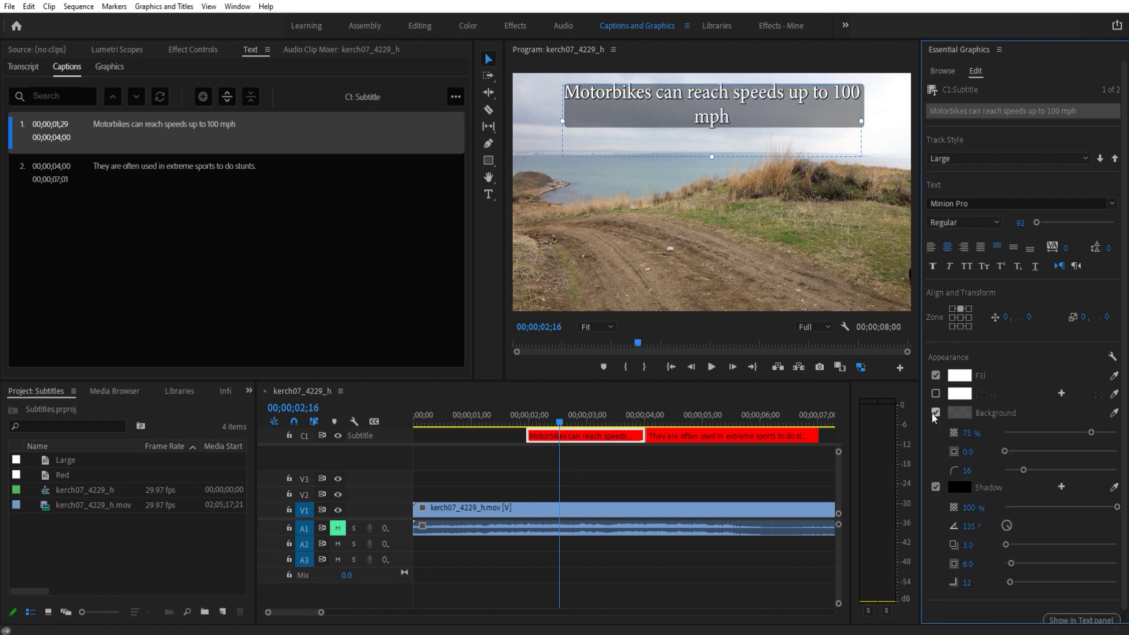
{"action": "left_click", "coordinate": [961, 326]}
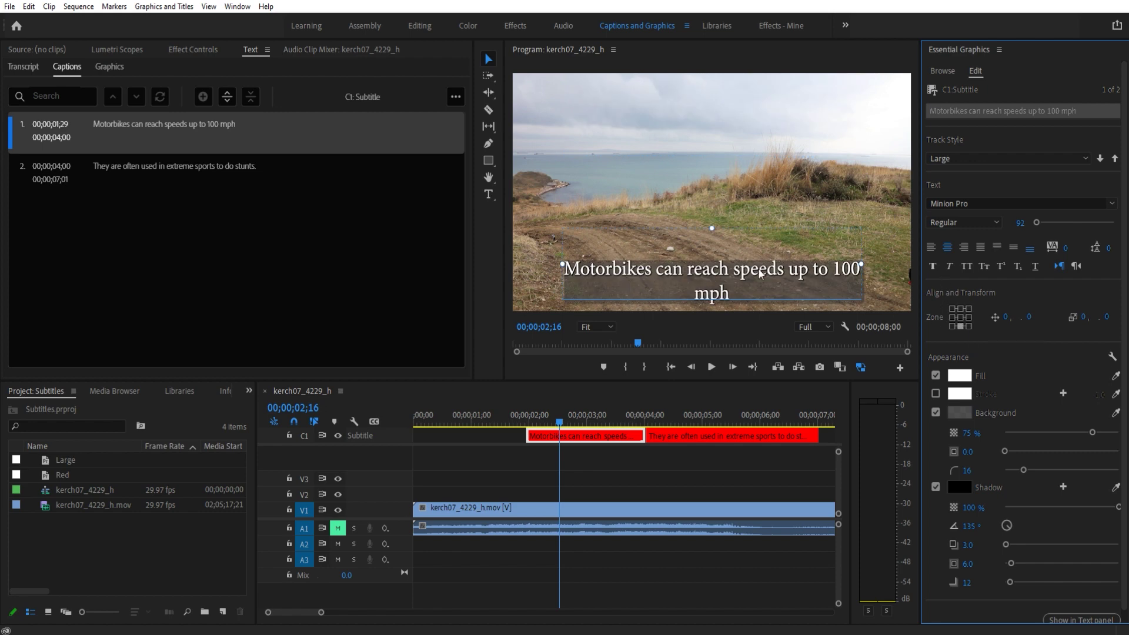
{"action": "left_click", "coordinate": [236, 172]}
- Switch between the two captions, ending with the first caption selected
{"action": "left_click", "coordinate": [228, 129]}
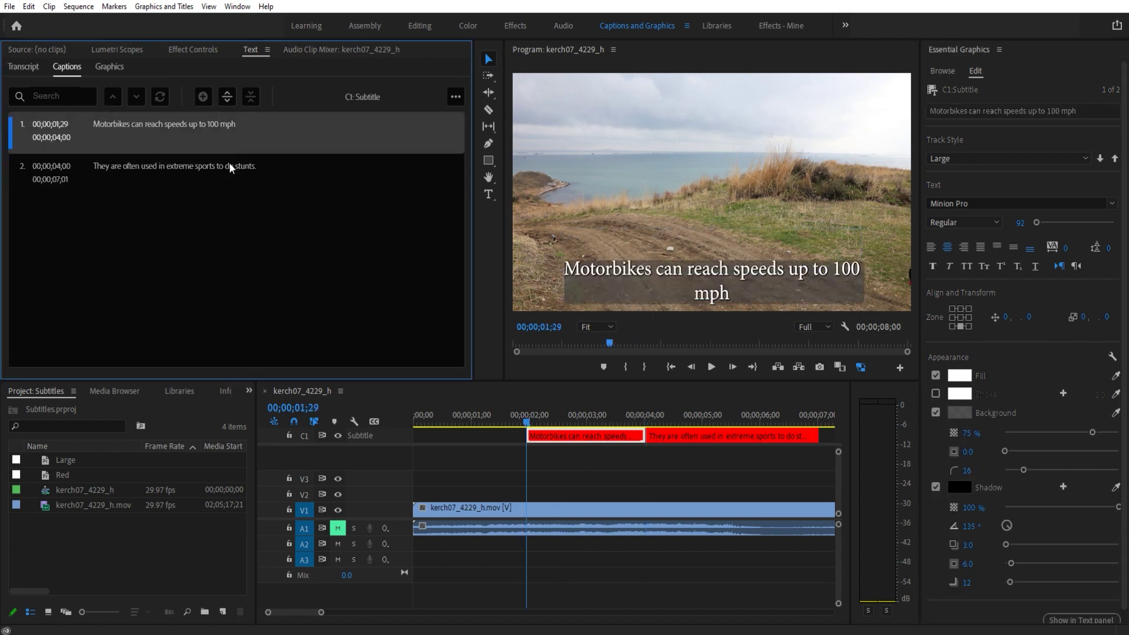
{"action": "left_click", "coordinate": [227, 168]}
{"action": "left_click", "coordinate": [224, 128]}
{"action": "left_click", "coordinate": [223, 161]}
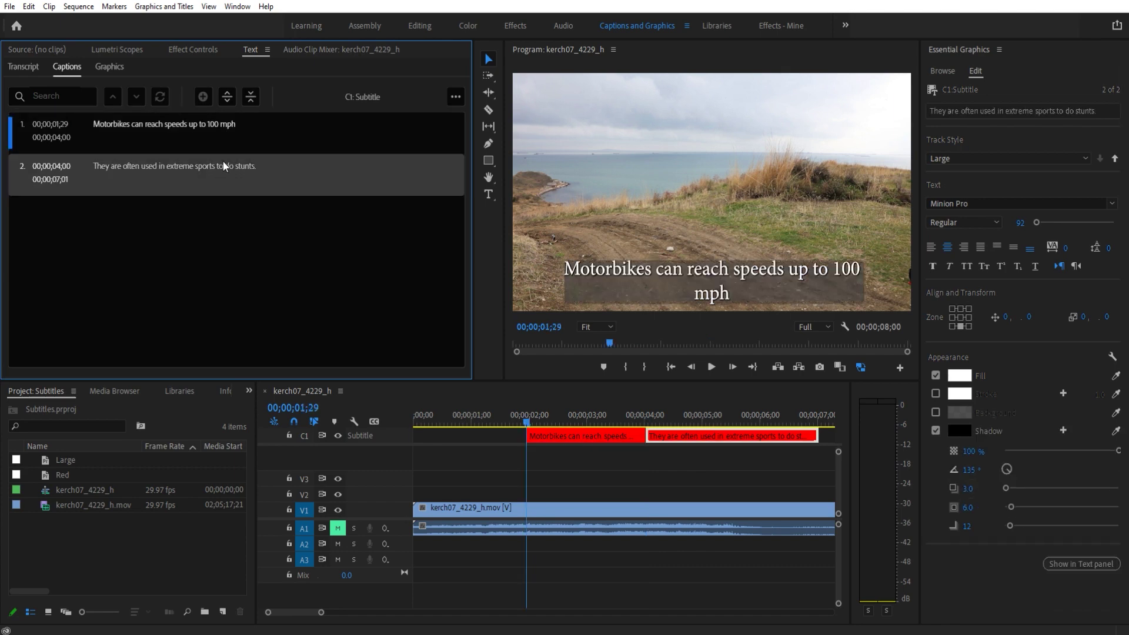
{"action": "left_click", "coordinate": [220, 129]}
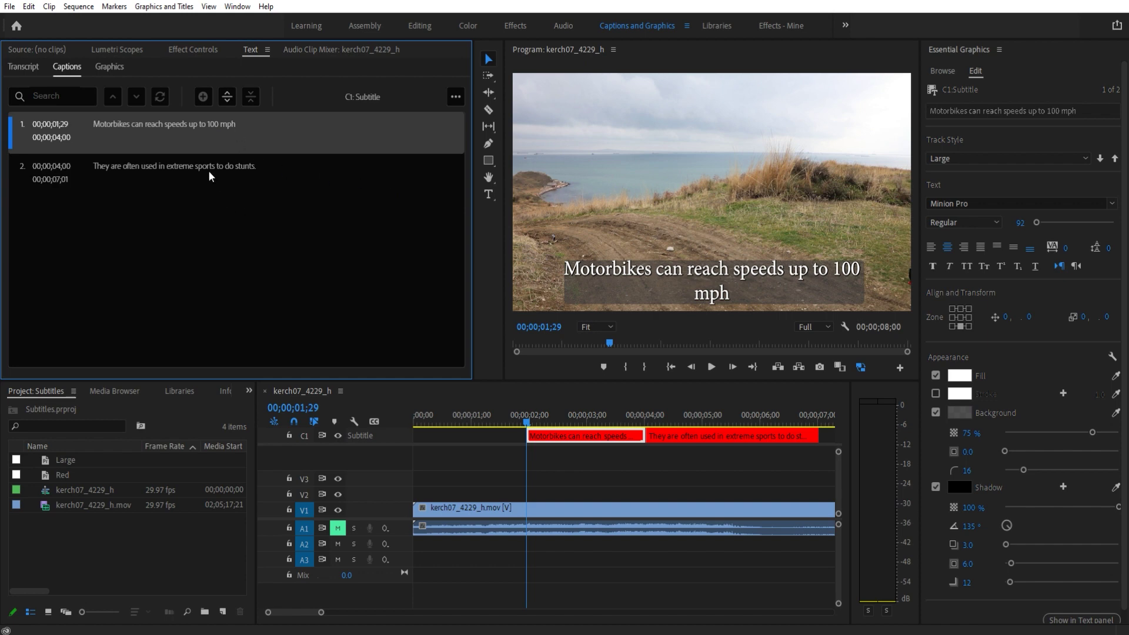
- Create a track style named 'Background White' and check it on both captions
{"action": "left_click", "coordinate": [1074, 157]}
{"action": "left_click", "coordinate": [1001, 171]}
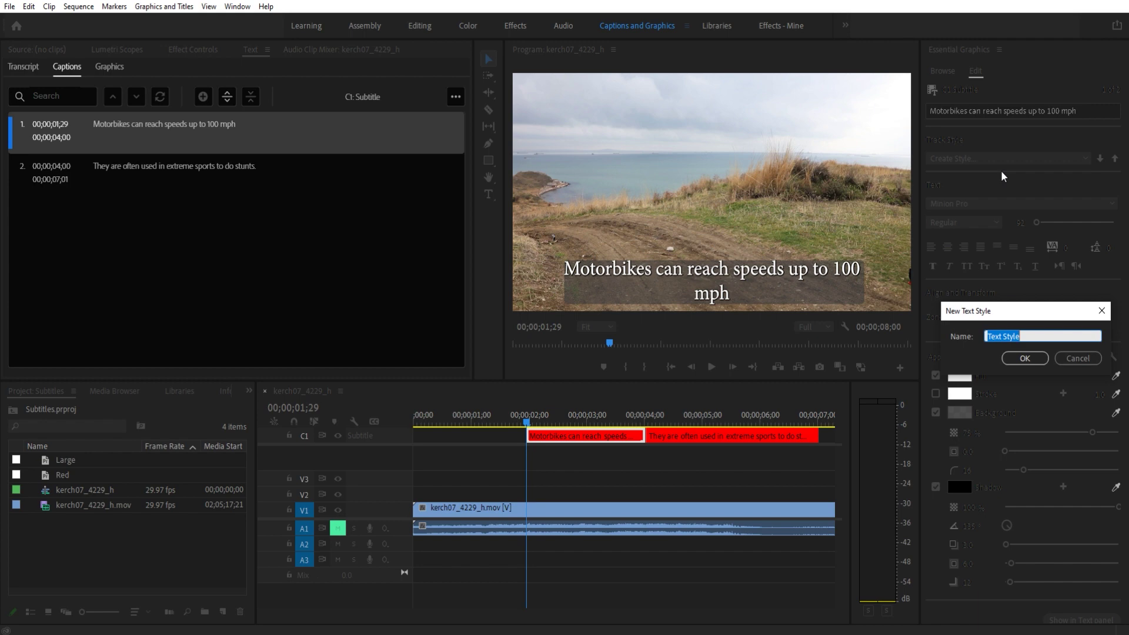
{"action": "type", "text": "Background"}
{"action": "type", "text": "e"}
{"action": "key", "text": "Return"}
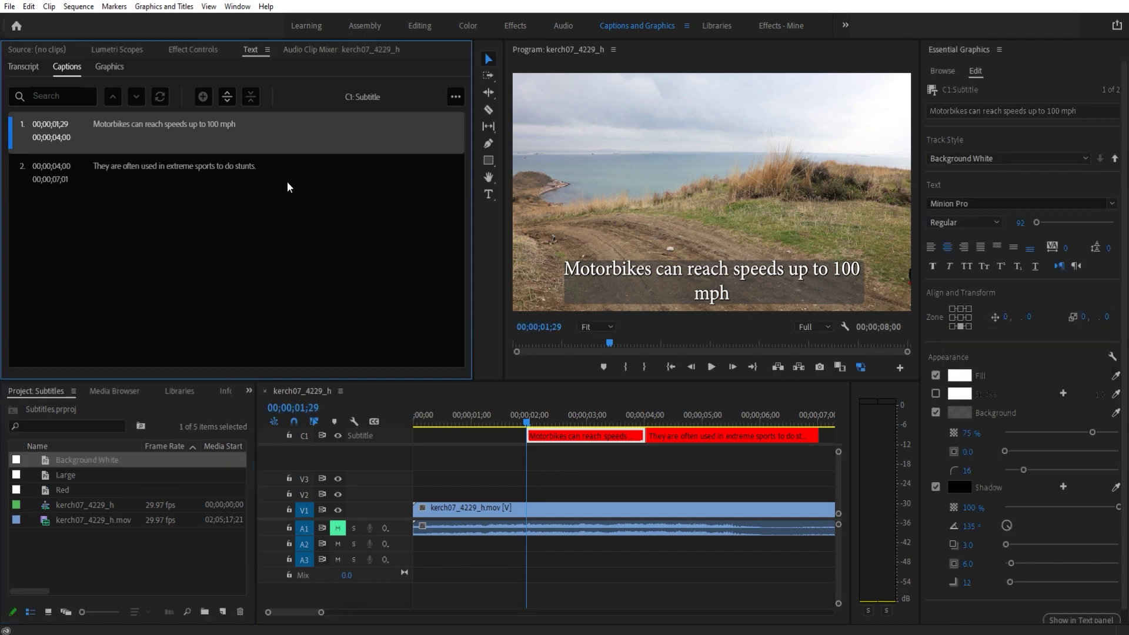
{"action": "left_click", "coordinate": [281, 160]}
{"action": "left_click", "coordinate": [258, 132]}
{"action": "left_click", "coordinate": [363, 160]}
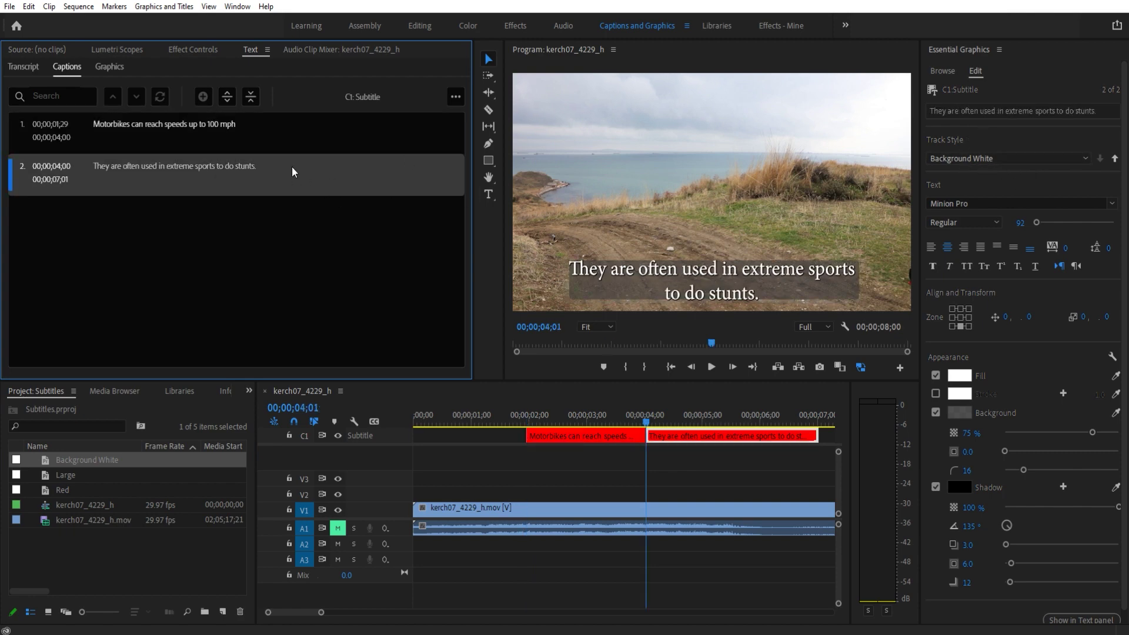
- Raise the second caption's background size from 0.0 to 27.8
{"action": "left_click", "coordinate": [216, 177]}
{"action": "left_click_drag", "start_coordinate": [1003, 450], "coordinate": [1037, 451]}
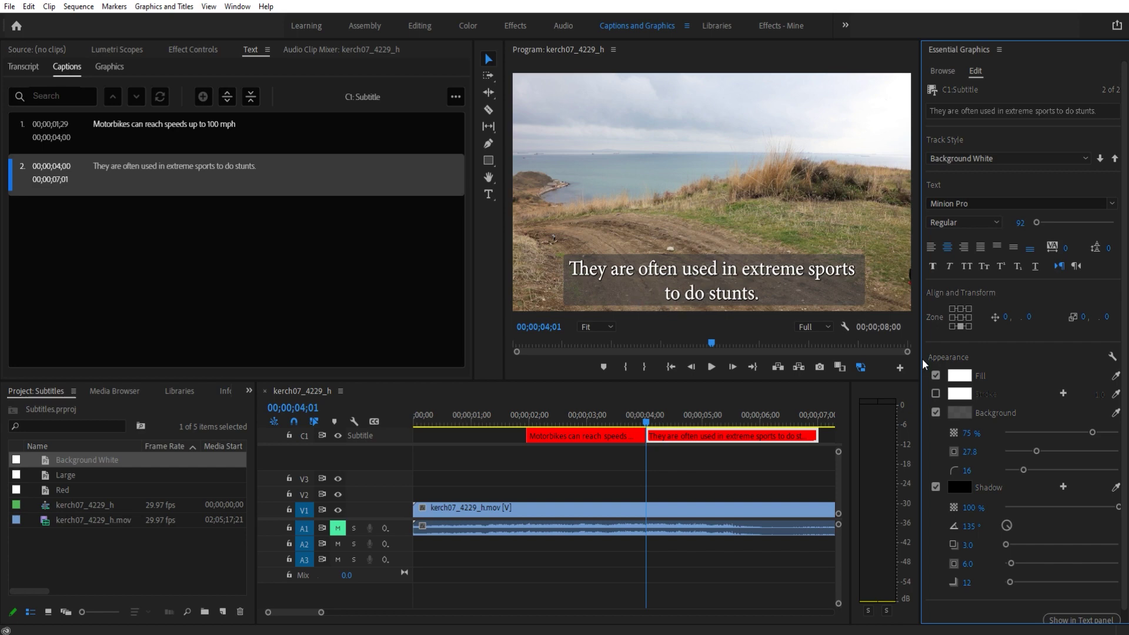
- Start a new style named 'Background Style' from the second caption, then cancel it
{"action": "left_click", "coordinate": [346, 141]}
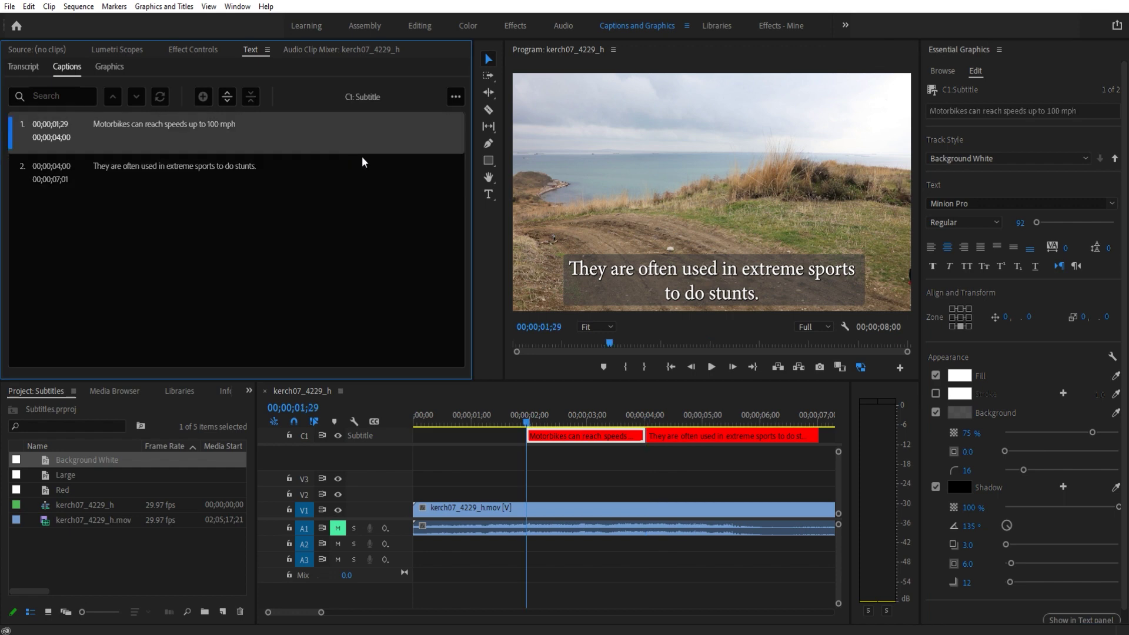
{"action": "left_click", "coordinate": [237, 170]}
{"action": "left_click", "coordinate": [1025, 160]}
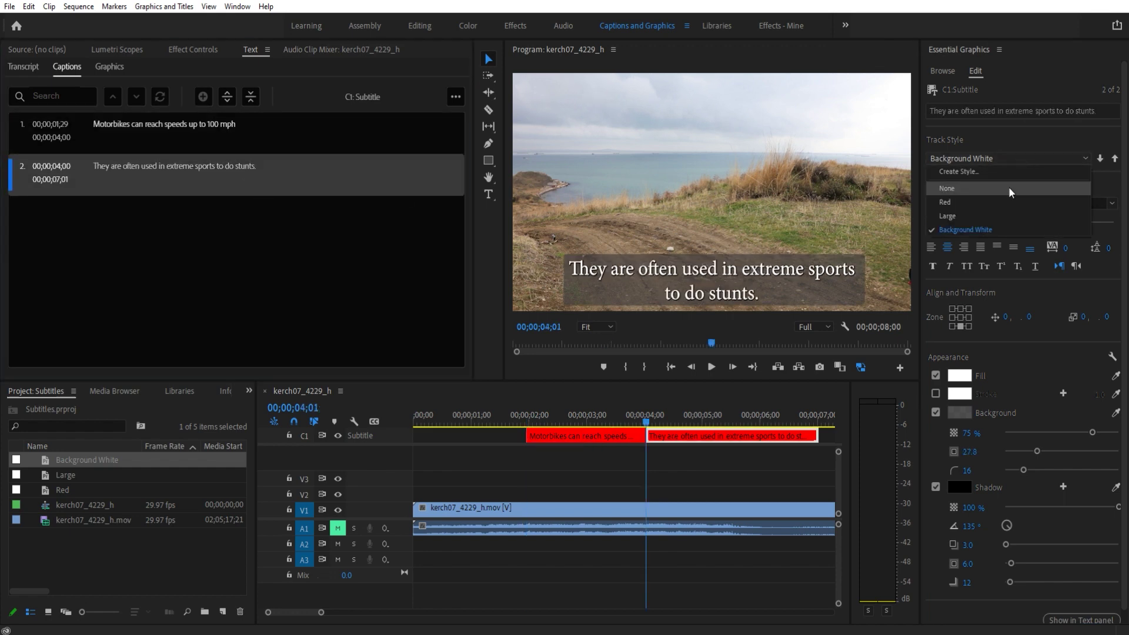
{"action": "left_click", "coordinate": [978, 175]}
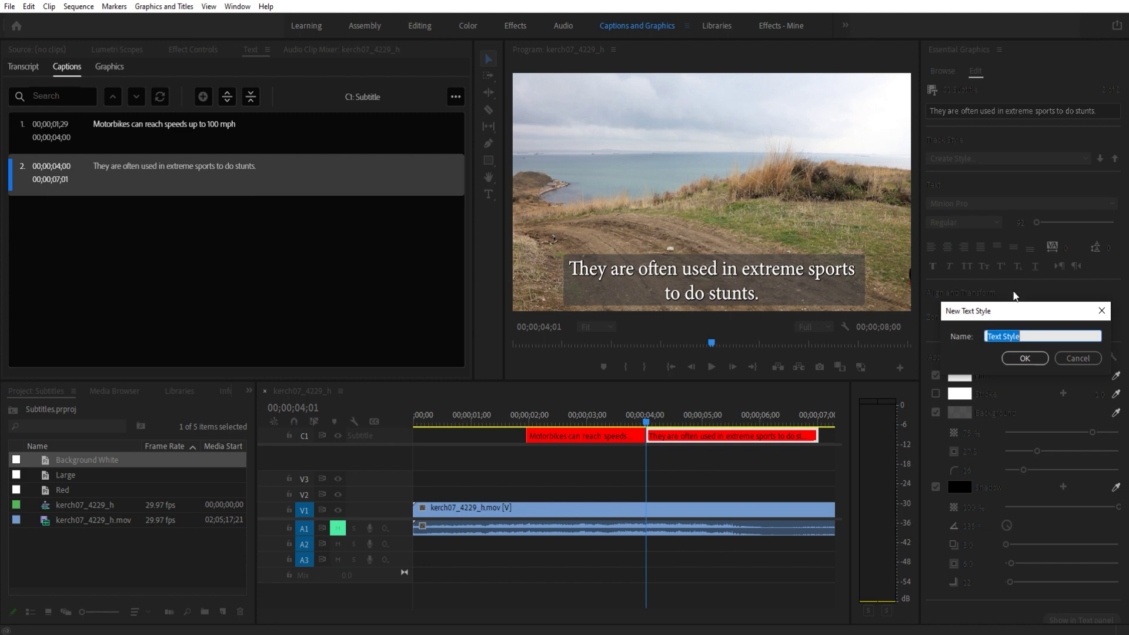
{"action": "type", "text": "Background Style"}
{"action": "left_click", "coordinate": [1082, 360]}
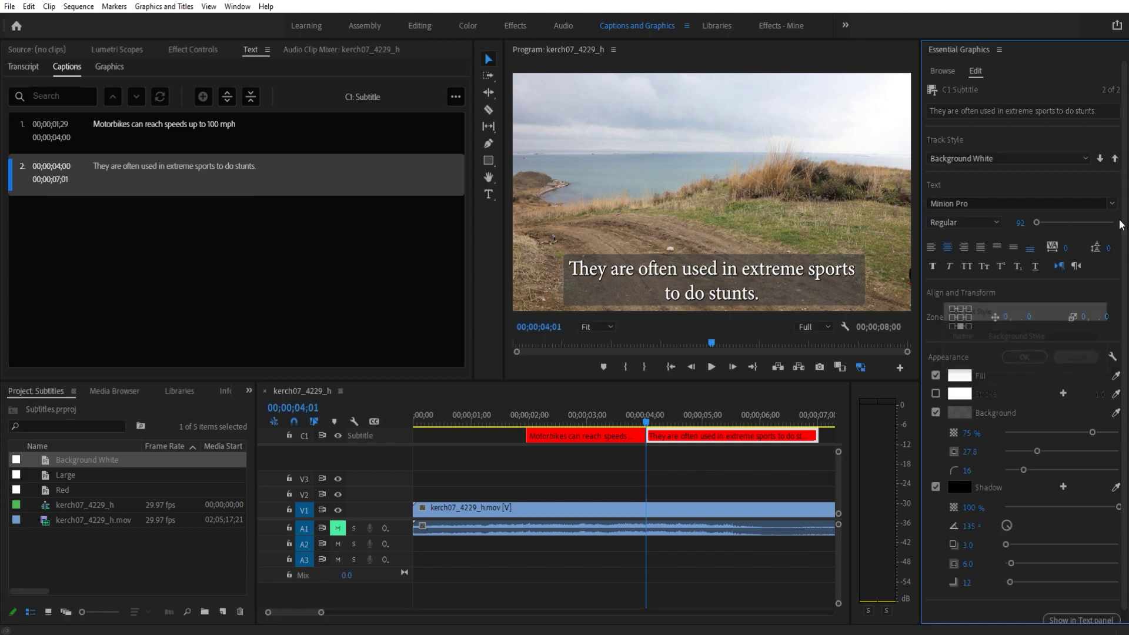
- Push the 27.8 background into the Background White track style and verify it on the first caption
{"action": "left_click", "coordinate": [1114, 159]}
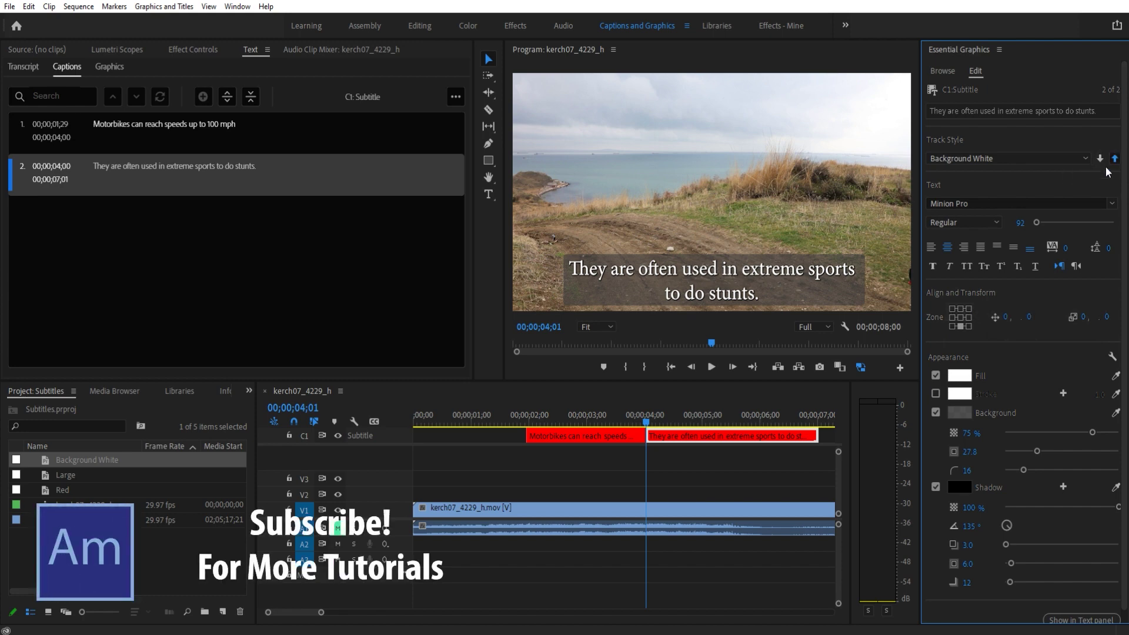
{"action": "left_click", "coordinate": [540, 351]}
{"action": "left_click", "coordinate": [237, 138]}
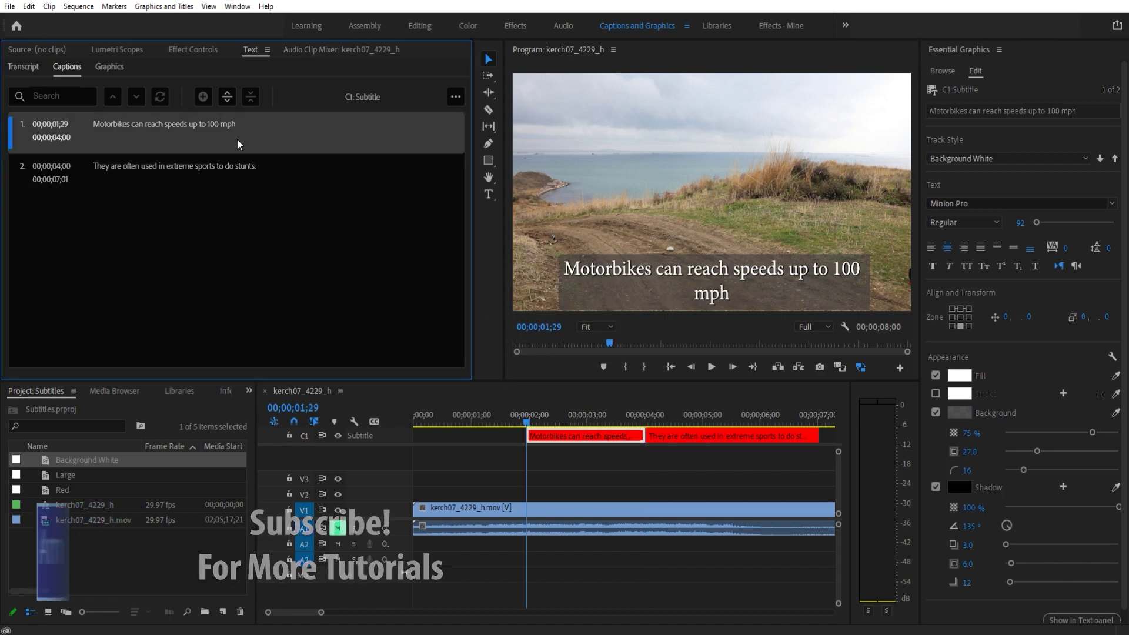
{"action": "left_click", "coordinate": [239, 192]}
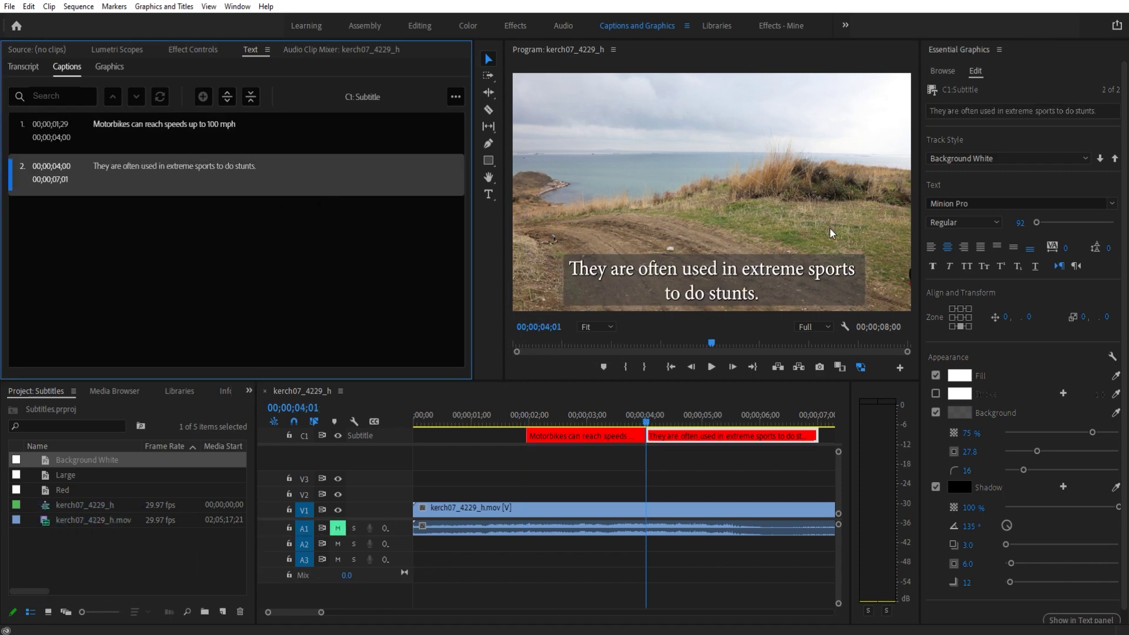
- Push the styling to the track style again, then trim the second caption to end at 00;00;05;14
{"action": "left_click", "coordinate": [1115, 160]}
{"action": "left_click", "coordinate": [310, 139]}
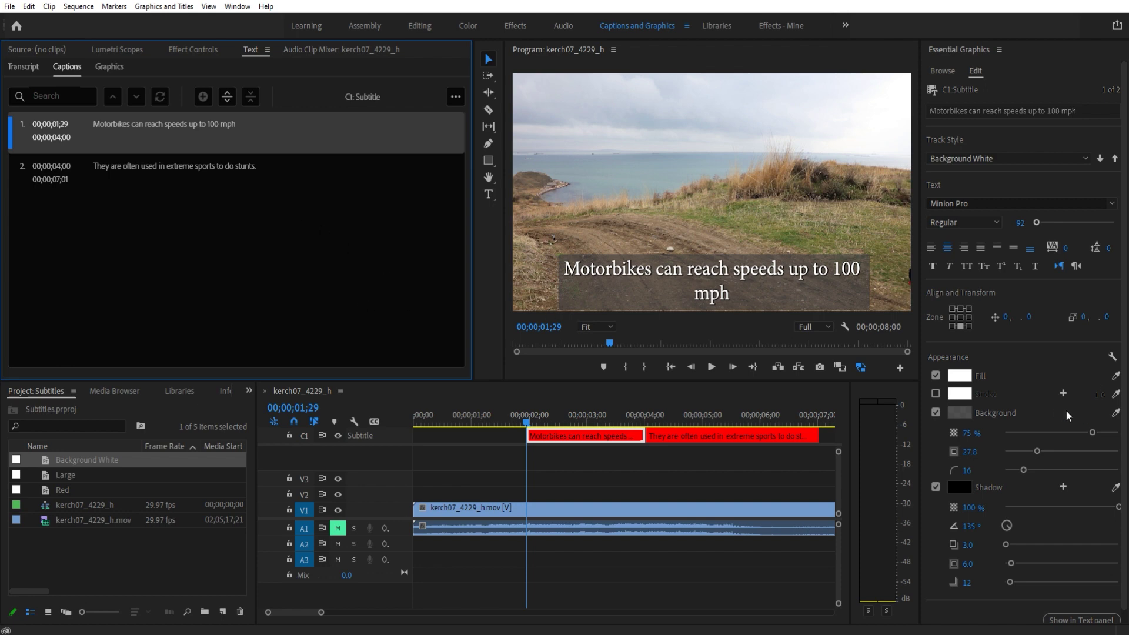
{"action": "scroll", "coordinate": [1066, 416], "scroll_direction": "down", "scroll_amount": 1}
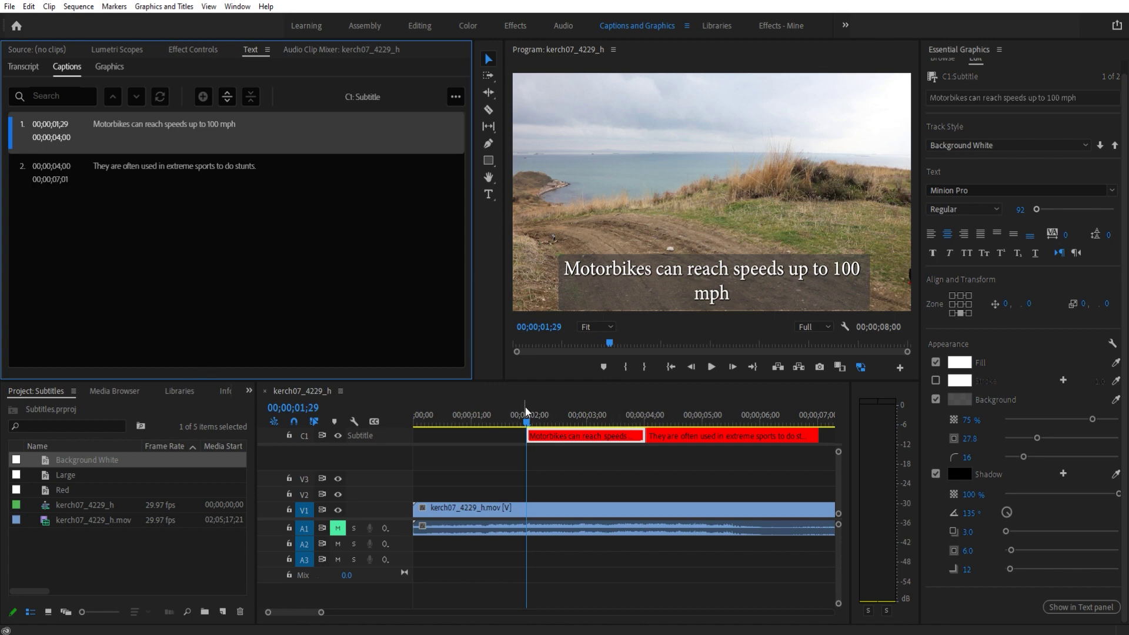
{"action": "left_click_drag", "start_coordinate": [527, 418], "coordinate": [729, 413]}
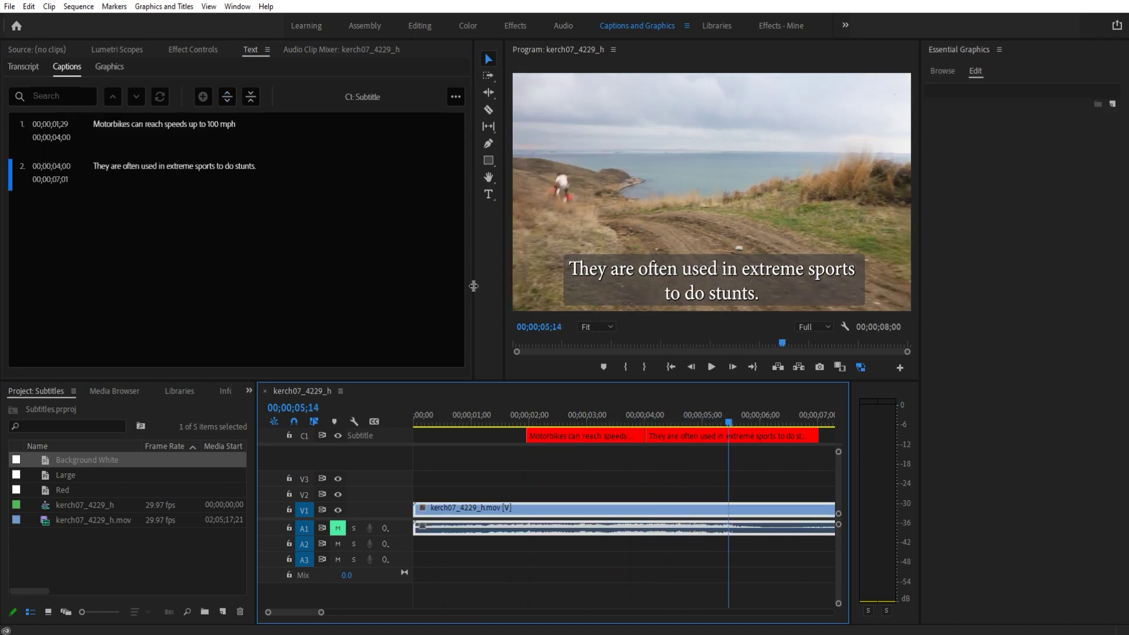
{"action": "left_click_drag", "start_coordinate": [817, 436], "coordinate": [727, 440]}
{"action": "left_click_drag", "start_coordinate": [729, 415], "coordinate": [552, 410]}
- Deselect the clips, then expand the Introduction, Beginner Effects, Enhancements and Fun With Animation course sections
{"action": "left_click", "coordinate": [617, 471]}
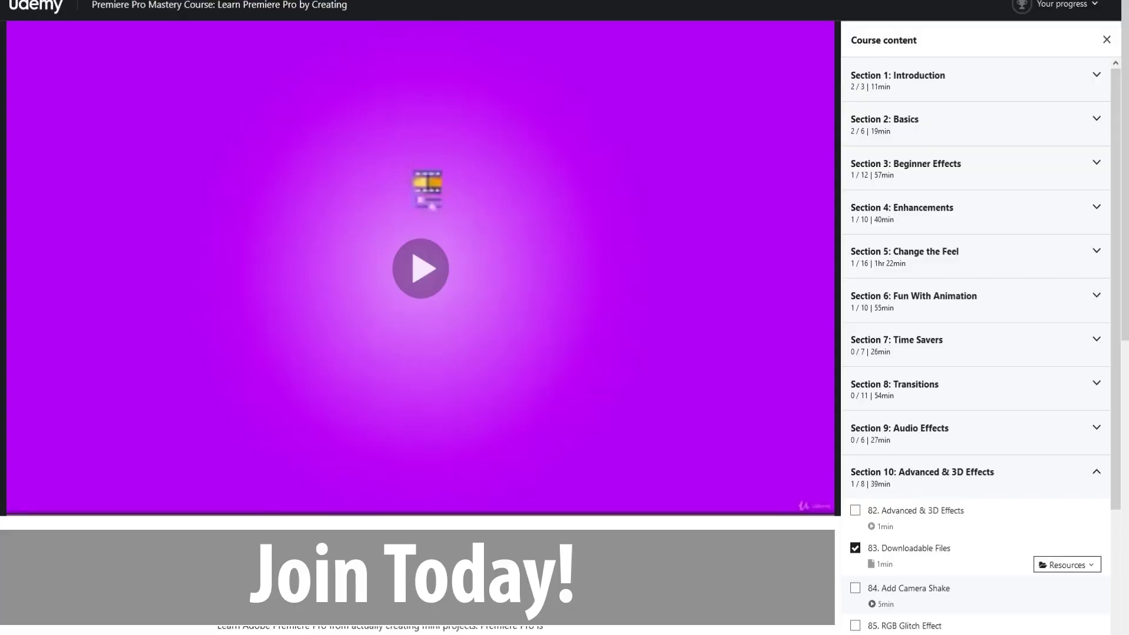
{"action": "left_click", "coordinate": [990, 90]}
{"action": "left_click", "coordinate": [1002, 283]}
{"action": "scroll", "coordinate": [988, 329], "scroll_direction": "down", "scroll_amount": 6}
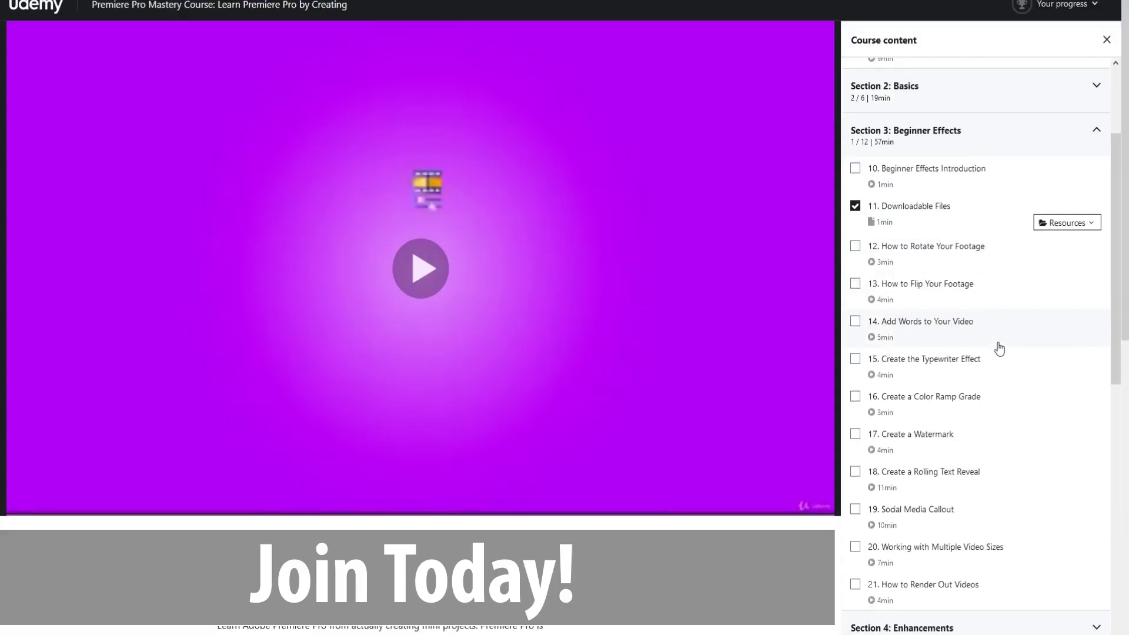
{"action": "left_click", "coordinate": [948, 277]}
{"action": "scroll", "coordinate": [950, 320], "scroll_direction": "down", "scroll_amount": 5}
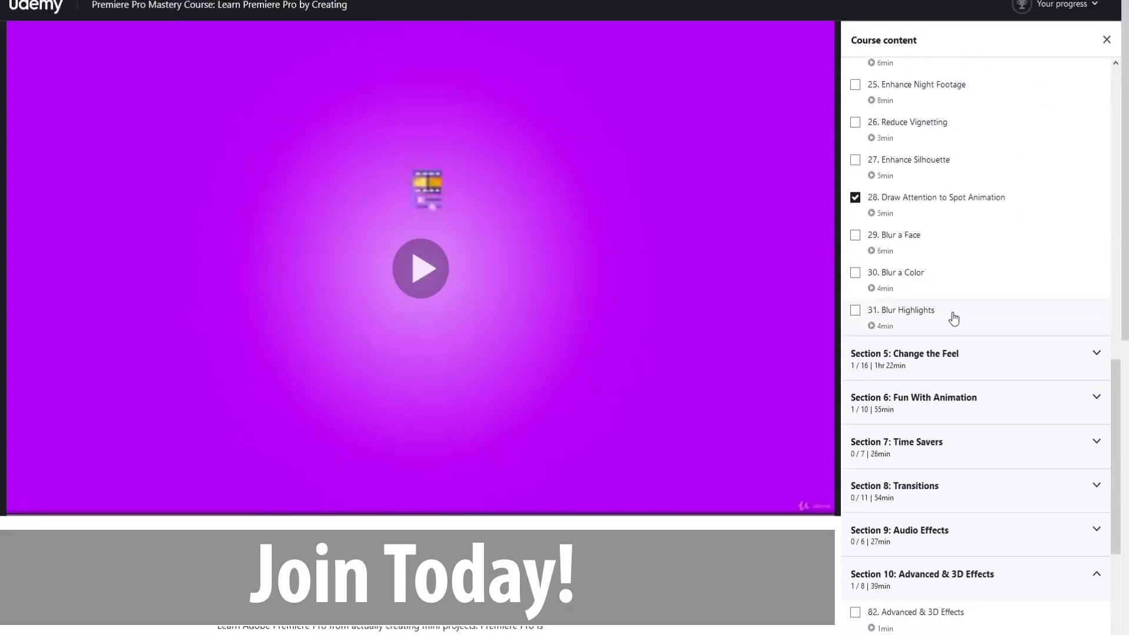
{"action": "left_click", "coordinate": [950, 323]}
{"action": "scroll", "coordinate": [954, 335], "scroll_direction": "down", "scroll_amount": 6}
{"action": "scroll", "coordinate": [953, 336], "scroll_direction": "down", "scroll_amount": 3}
{"action": "scroll", "coordinate": [753, 320], "scroll_direction": "down", "scroll_amount": 3}
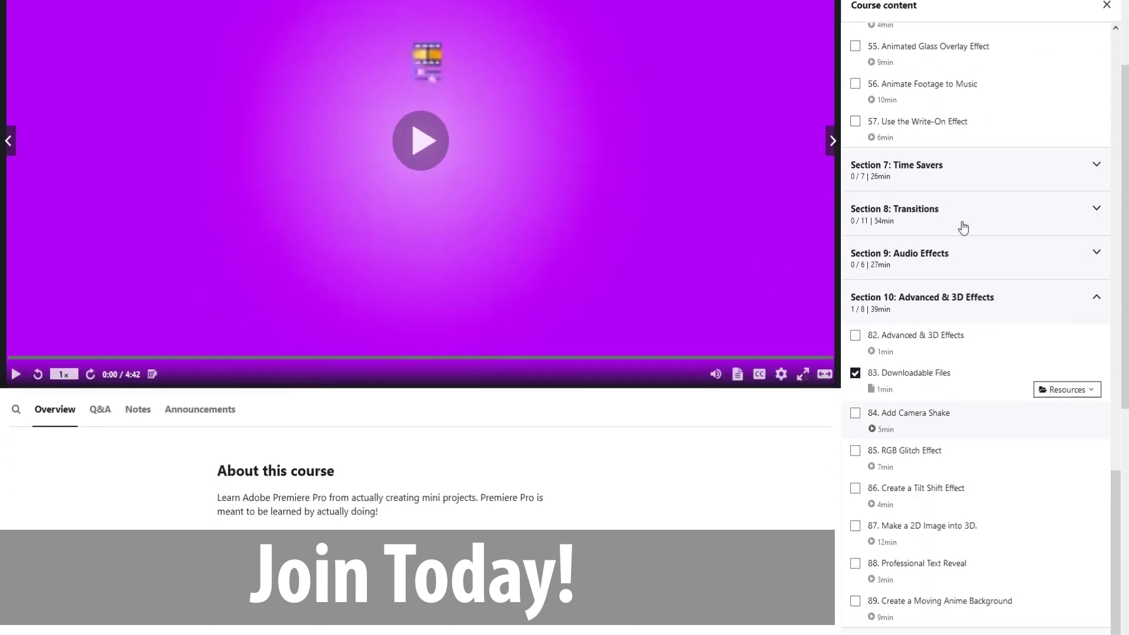